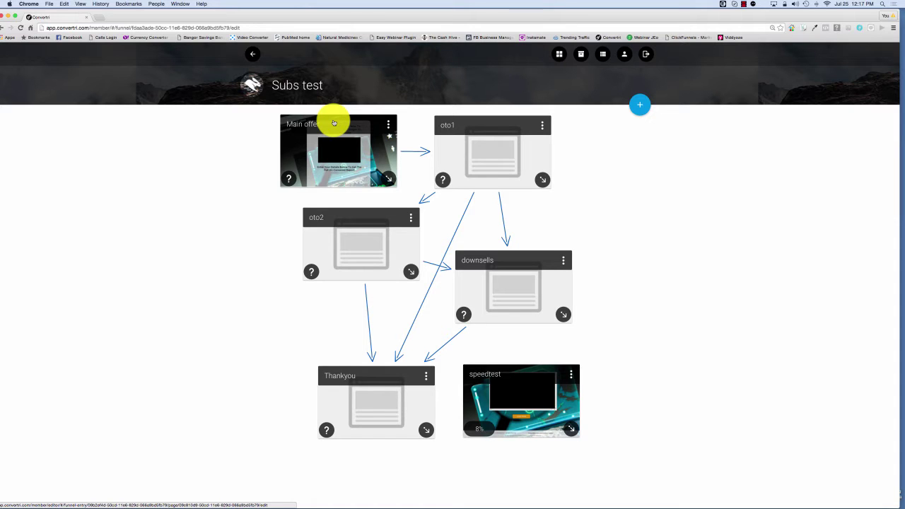
From the Subs test funnel map, open the Main offer page in the editor.
{"action": "left_click", "coordinate": [335, 145]}
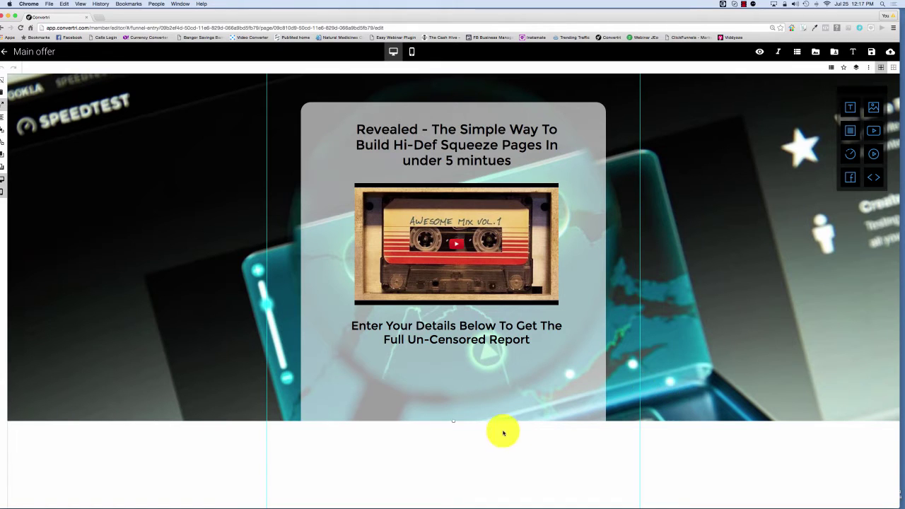
Nudge the grey offer box a few pixels up and to the left.
{"action": "left_click_drag", "start_coordinate": [453, 421], "coordinate": [450, 422]}
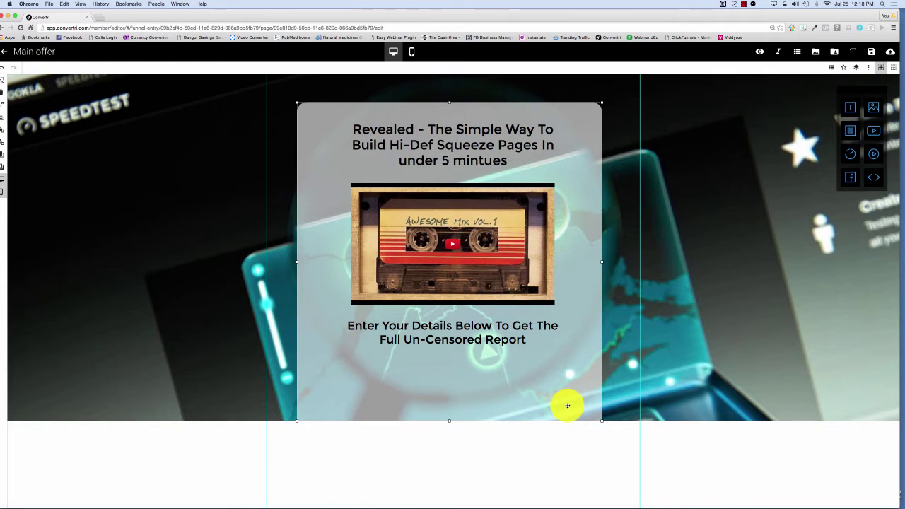
Snap the offer box, video and report text block onto the magenta centre guides.
{"action": "mouse_move", "coordinate": [567, 405]}
{"action": "left_mouse_down"}
{"action": "mouse_move", "coordinate": [495, 384]}
{"action": "mouse_move", "coordinate": [445, 403]}
{"action": "mouse_move", "coordinate": [591, 377]}
{"action": "mouse_move", "coordinate": [658, 408]}
{"action": "mouse_move", "coordinate": [747, 394]}
{"action": "mouse_move", "coordinate": [573, 396]}
{"action": "mouse_move", "coordinate": [574, 408]}
{"action": "mouse_move", "coordinate": [574, 386]}
{"action": "mouse_move", "coordinate": [570, 405]}
{"action": "left_mouse_up"}
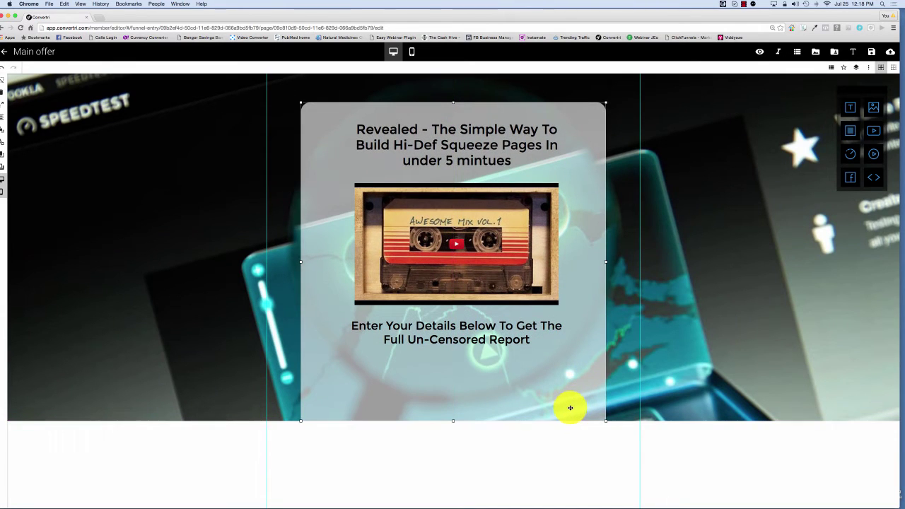
{"action": "left_click", "coordinate": [504, 242]}
{"action": "left_click_drag", "start_coordinate": [460, 210], "coordinate": [482, 224]}
{"action": "left_click", "coordinate": [466, 333]}
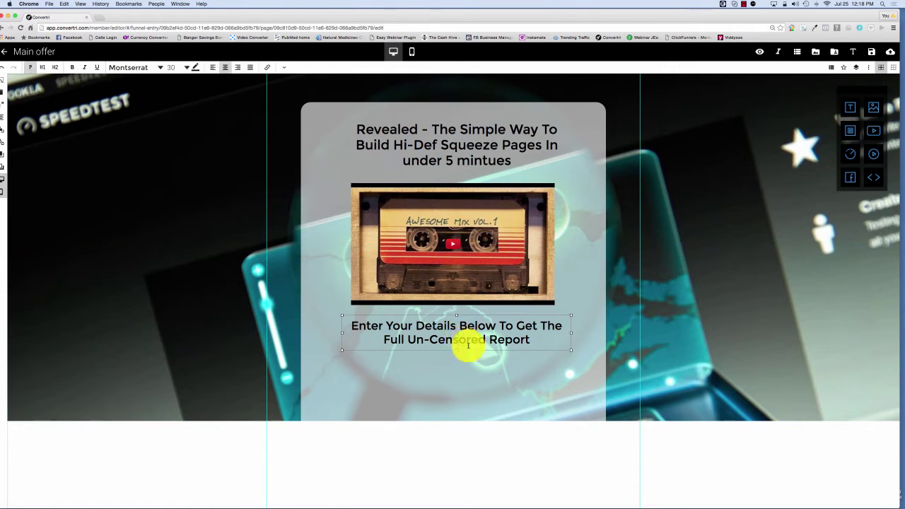
{"action": "mouse_move", "coordinate": [469, 350]}
{"action": "left_mouse_down"}
{"action": "mouse_move", "coordinate": [446, 344]}
{"action": "mouse_move", "coordinate": [471, 348]}
{"action": "left_mouse_up"}
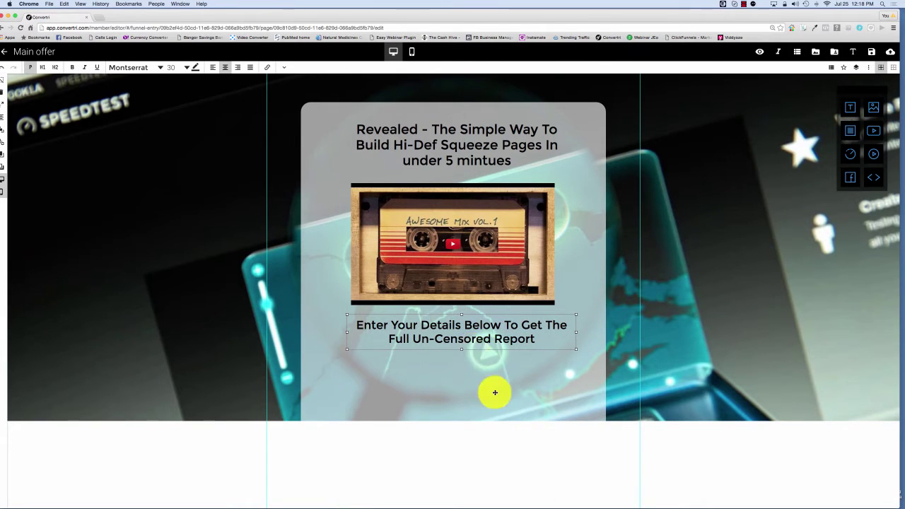
{"action": "mouse_move", "coordinate": [493, 389]}
{"action": "left_mouse_down"}
{"action": "mouse_move", "coordinate": [466, 375]}
{"action": "mouse_move", "coordinate": [404, 404]}
{"action": "mouse_move", "coordinate": [533, 343]}
{"action": "mouse_move", "coordinate": [620, 388]}
{"action": "mouse_move", "coordinate": [517, 366]}
{"action": "mouse_move", "coordinate": [492, 397]}
{"action": "mouse_move", "coordinate": [497, 391]}
{"action": "left_mouse_up"}
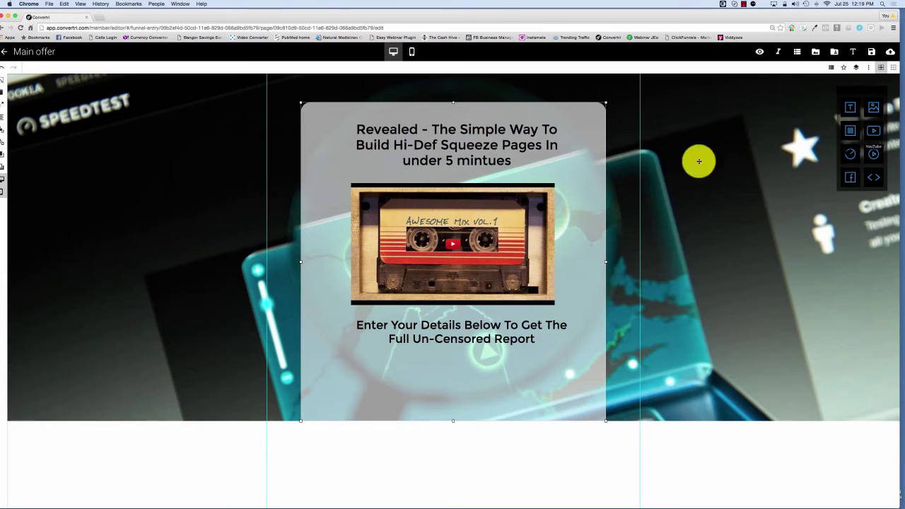
Select the YouTube video element to reveal its URL field and Autoplay toggle.
{"action": "left_click", "coordinate": [498, 225]}
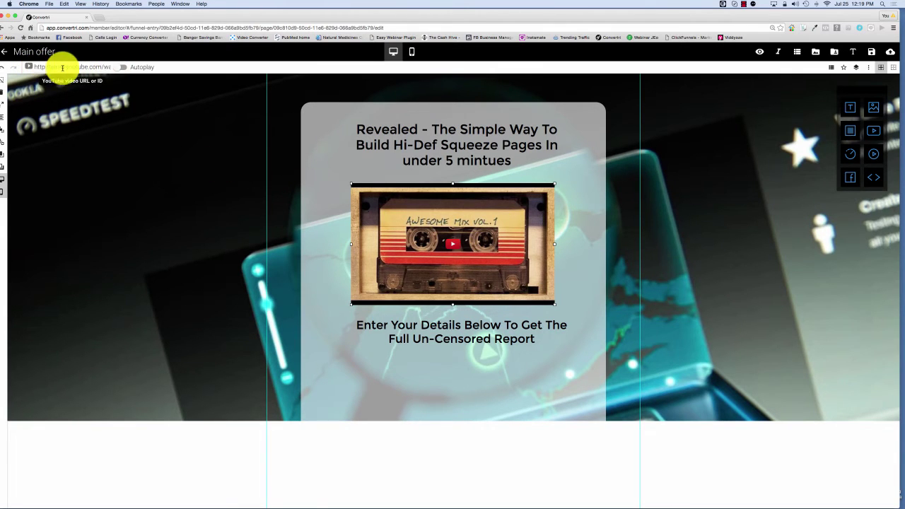
In a new youtube.com tab, open 'Sherlock: Series 4 Teaser (Official)' and copy its URL.
{"action": "left_click", "coordinate": [99, 16]}
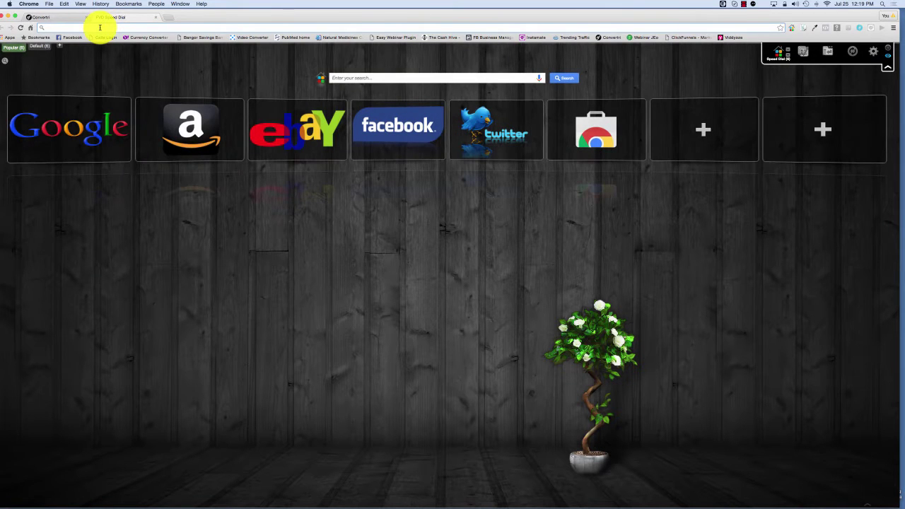
{"action": "left_click", "coordinate": [100, 27]}
{"action": "type", "text": "youtube"}
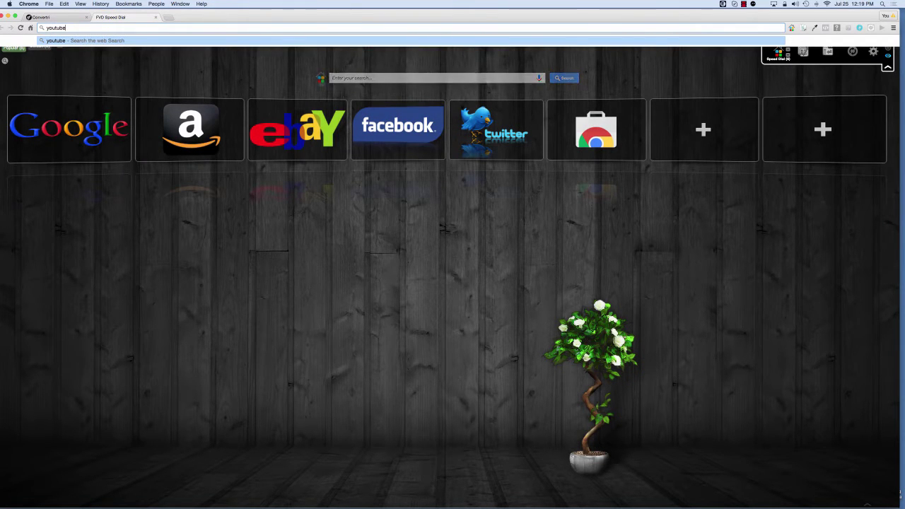
{"action": "type", "text": ".com"}
{"action": "key", "text": "Return"}
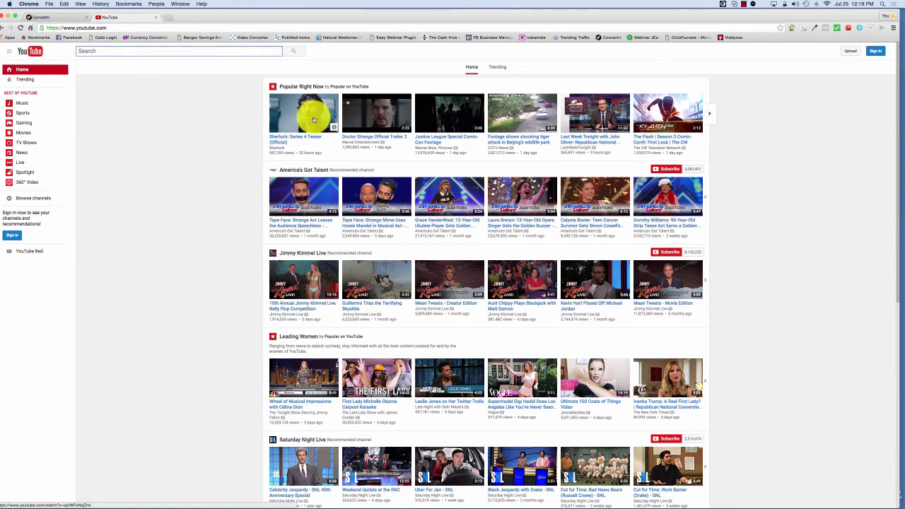
{"action": "left_click", "coordinate": [303, 117]}
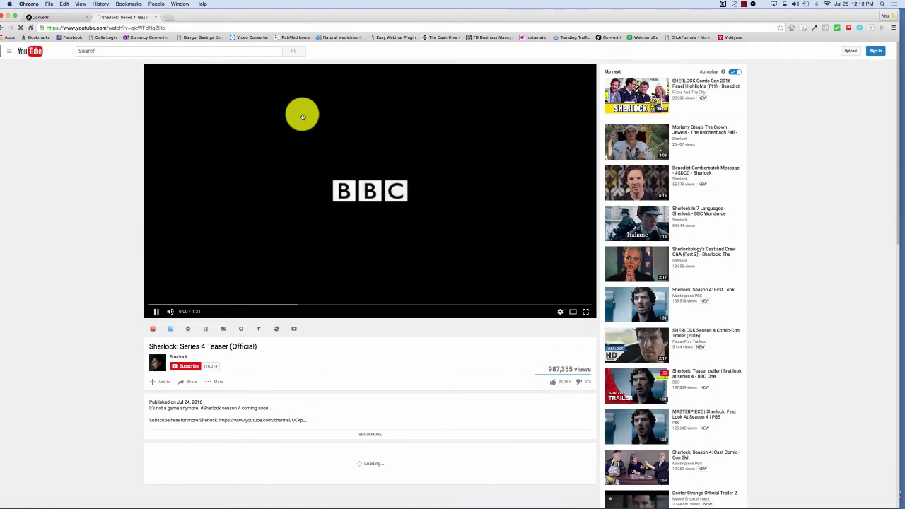
{"action": "left_click", "coordinate": [169, 28]}
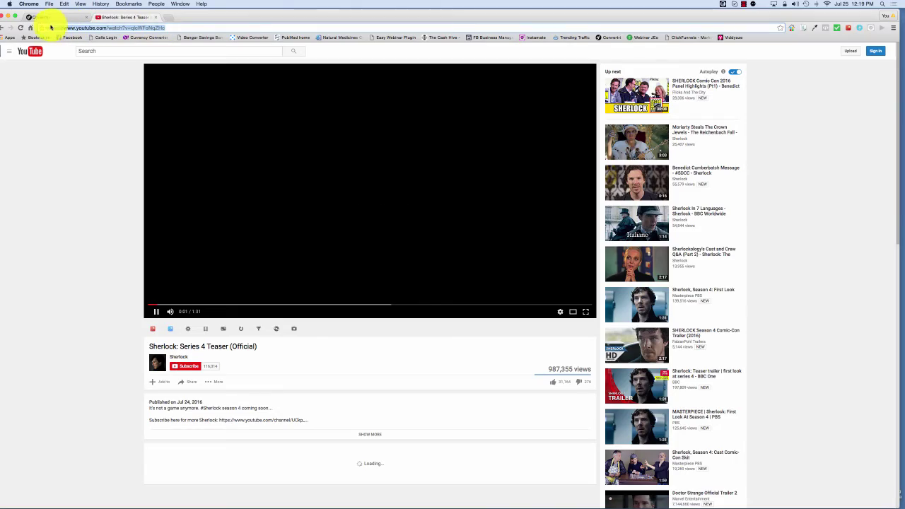
Replace the video URL with the Sherlock teaser address and switch Autoplay on.
{"action": "left_click", "coordinate": [157, 18]}
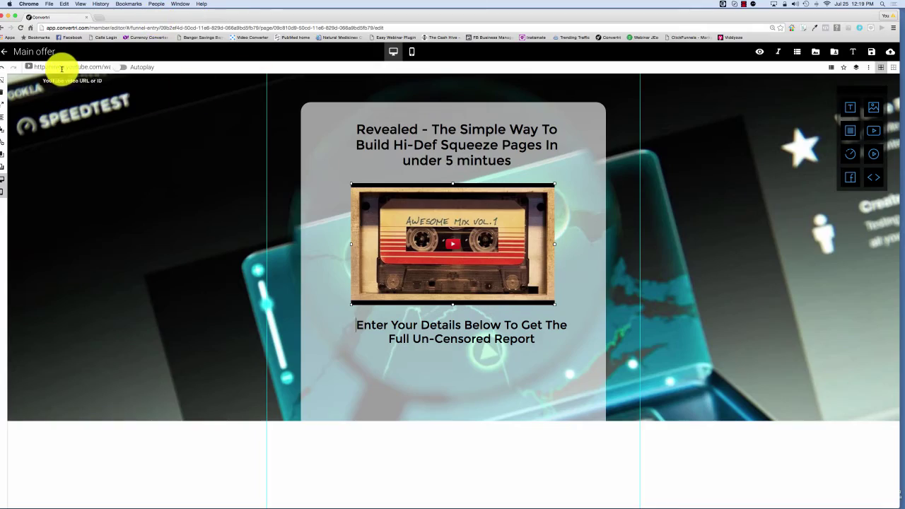
{"action": "left_click_drag", "start_coordinate": [30, 66], "coordinate": [149, 67]}
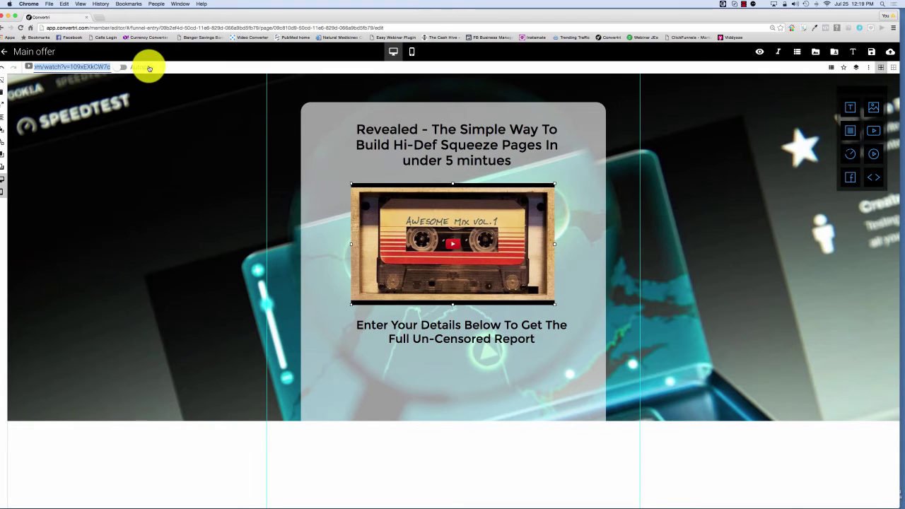
{"action": "key", "text": "cmd+v"}
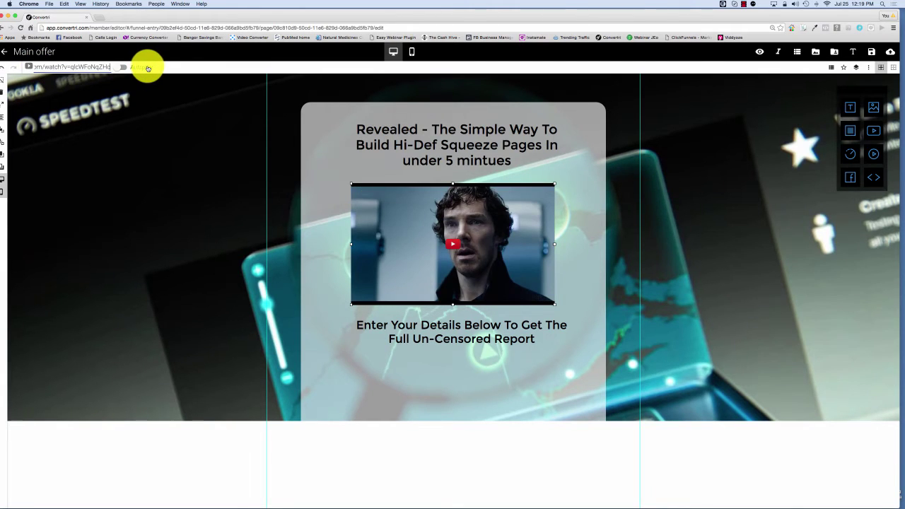
{"action": "left_click", "coordinate": [122, 68]}
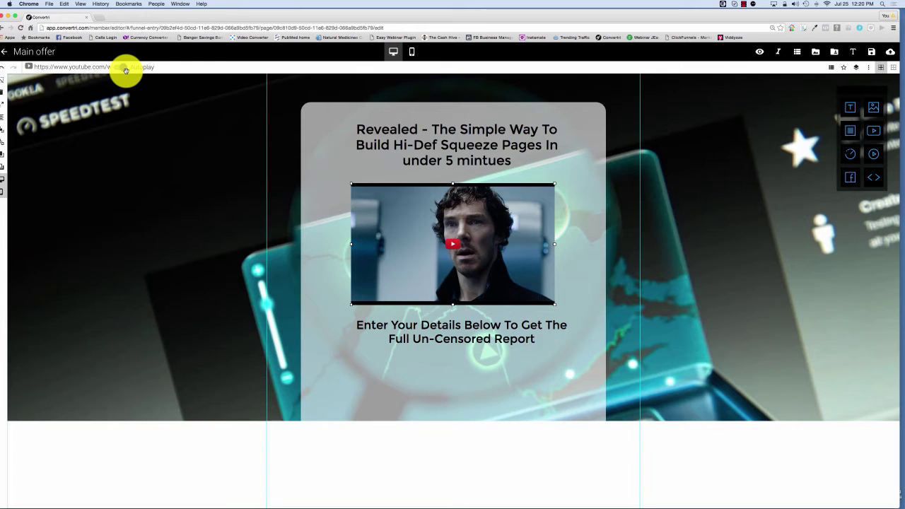
{"action": "left_click", "coordinate": [124, 68]}
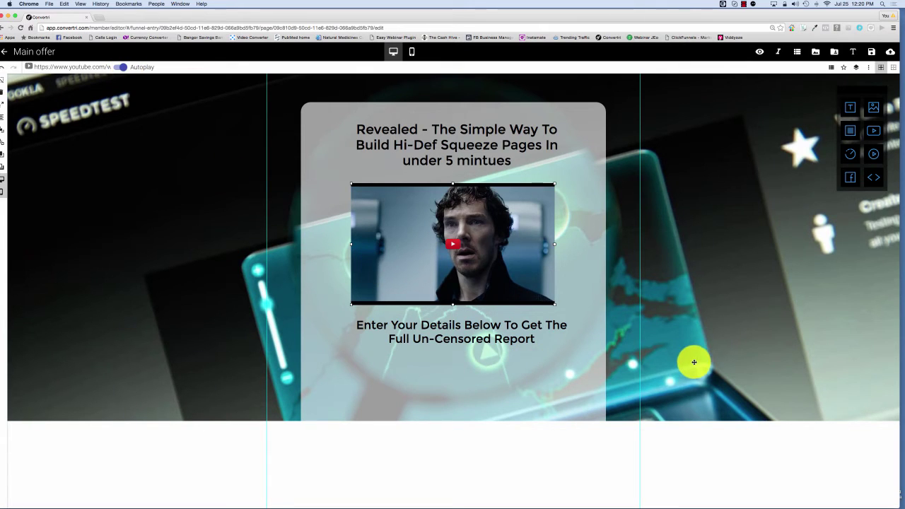
Drag the offer box's bottom edge down to make it taller.
{"action": "left_click_drag", "start_coordinate": [452, 420], "coordinate": [452, 499]}
{"action": "left_click", "coordinate": [456, 402]}
{"action": "left_click_drag", "start_coordinate": [453, 404], "coordinate": [453, 505]}
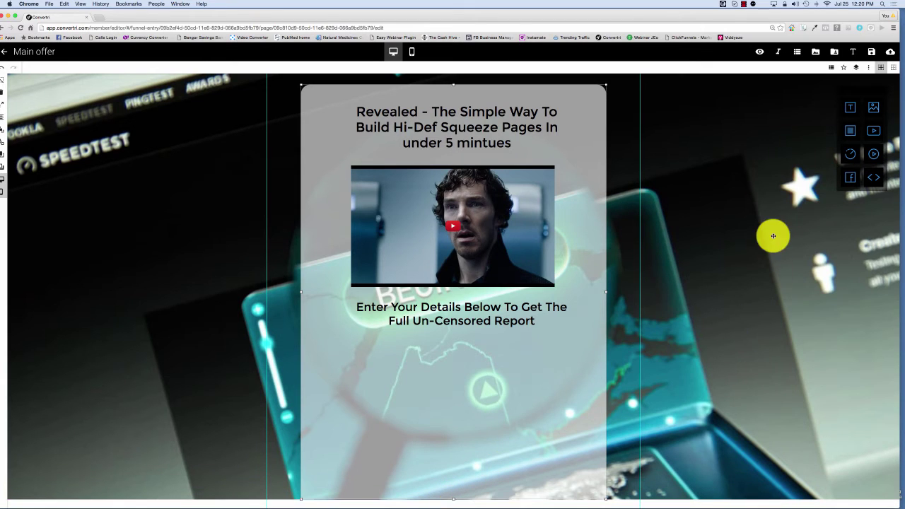
Add two widened, aligned Email input fields below the report text, plus a Submit button.
{"action": "left_click", "coordinate": [831, 69]}
{"action": "left_click_drag", "start_coordinate": [796, 107], "coordinate": [379, 400]}
{"action": "left_click_drag", "start_coordinate": [796, 107], "coordinate": [430, 430]}
{"action": "left_click_drag", "start_coordinate": [416, 386], "coordinate": [419, 361]}
{"action": "left_click_drag", "start_coordinate": [481, 357], "coordinate": [556, 358]}
{"action": "left_click_drag", "start_coordinate": [482, 359], "coordinate": [472, 362]}
{"action": "left_click_drag", "start_coordinate": [481, 422], "coordinate": [544, 387]}
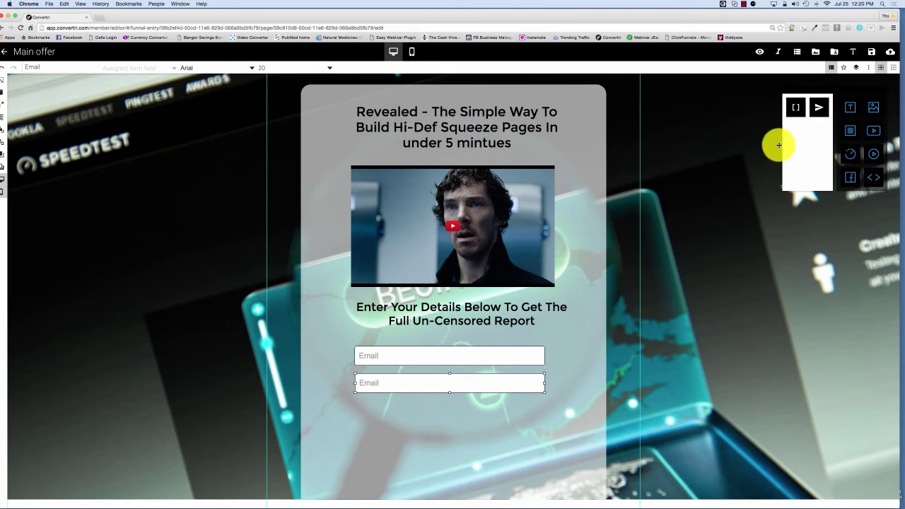
{"action": "left_click_drag", "start_coordinate": [818, 107], "coordinate": [426, 415]}
Widen the Submit button to match the fields and change the top field's placeholder to Name.
{"action": "left_click_drag", "start_coordinate": [511, 411], "coordinate": [545, 410]}
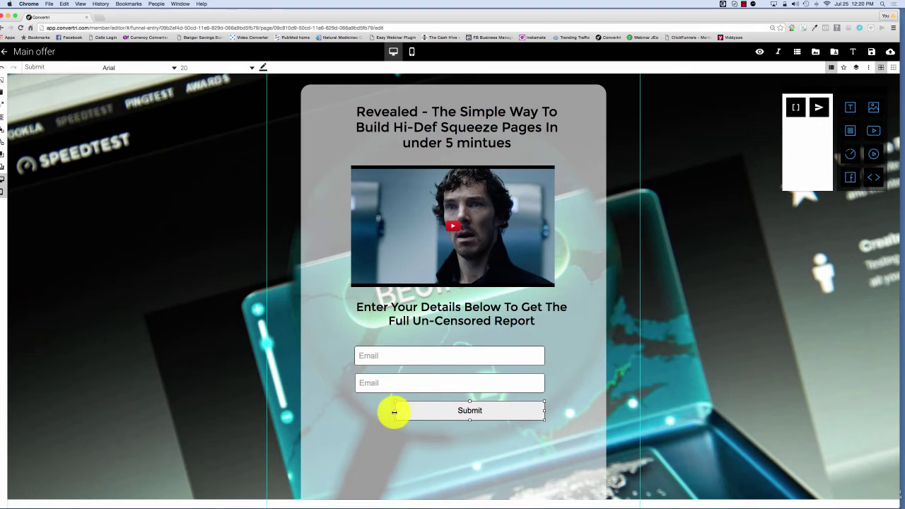
{"action": "left_click_drag", "start_coordinate": [393, 412], "coordinate": [356, 413]}
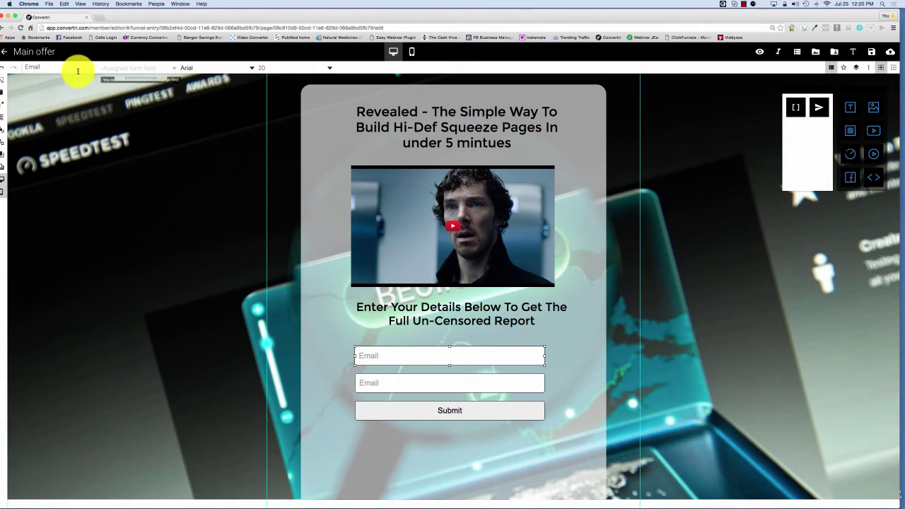
{"action": "left_click_drag", "start_coordinate": [47, 67], "coordinate": [1, 67]}
{"action": "type", "text": "Name"}
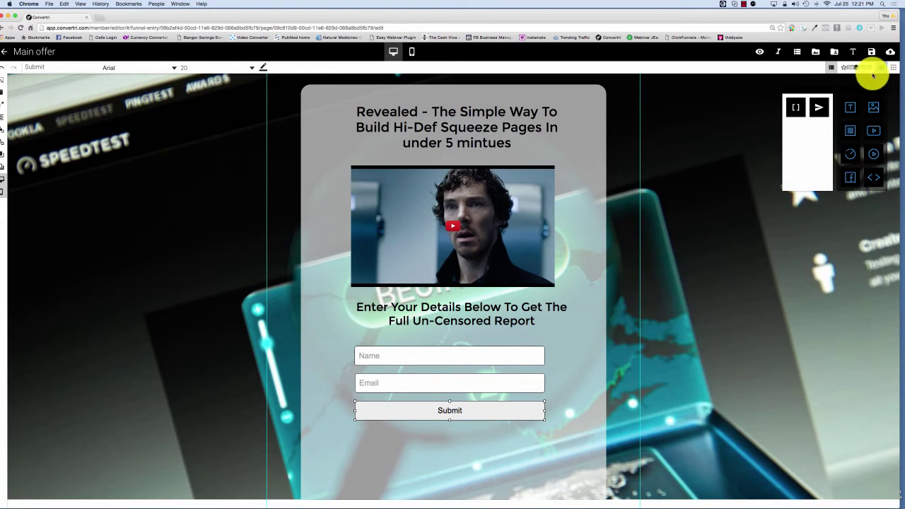
Give the Submit button an orange rgb(249, 139, 4) background and white text.
{"action": "left_click", "coordinate": [868, 67]}
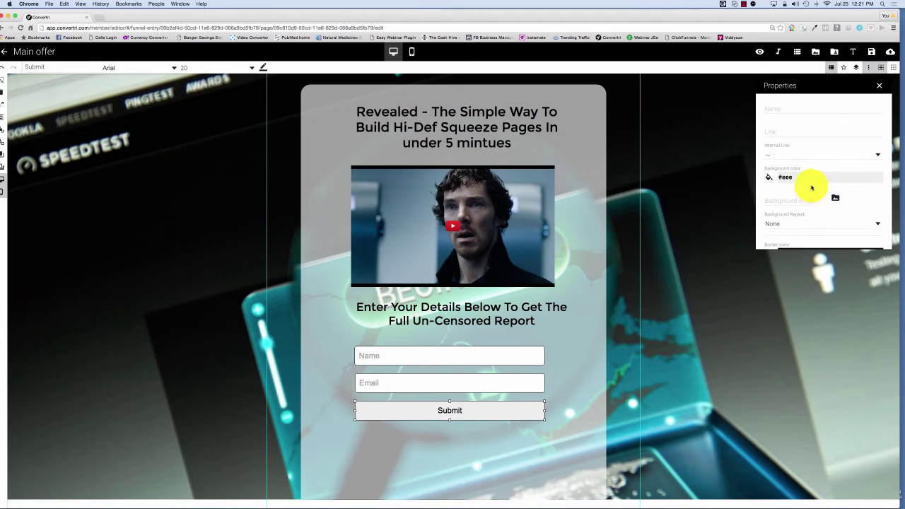
{"action": "left_click", "coordinate": [769, 178]}
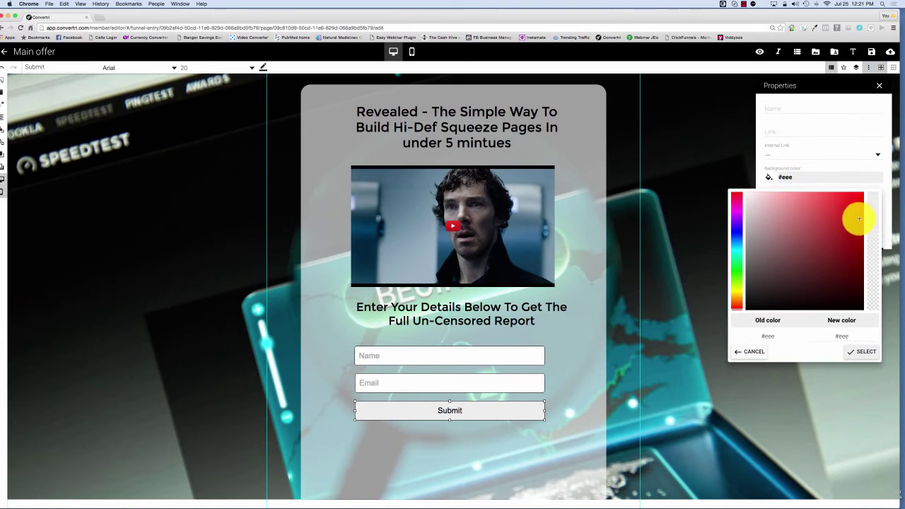
{"action": "left_click", "coordinate": [737, 300]}
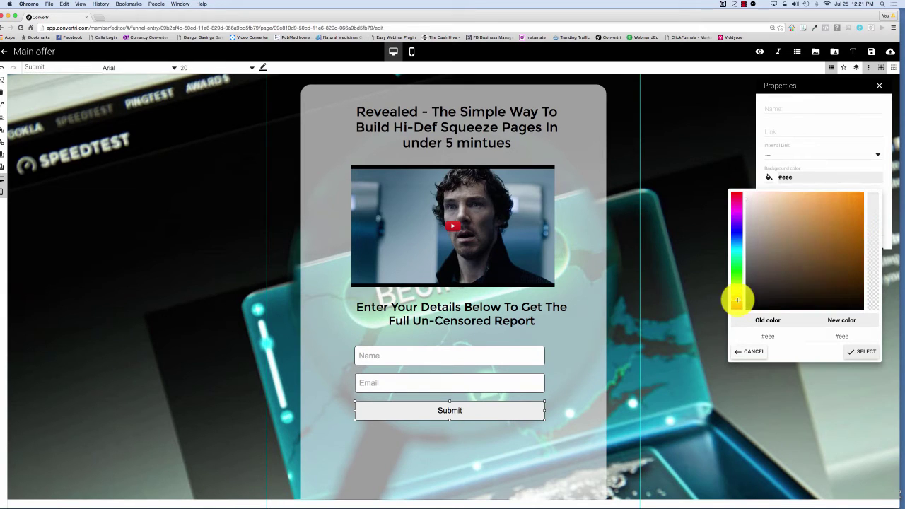
{"action": "left_click", "coordinate": [861, 195]}
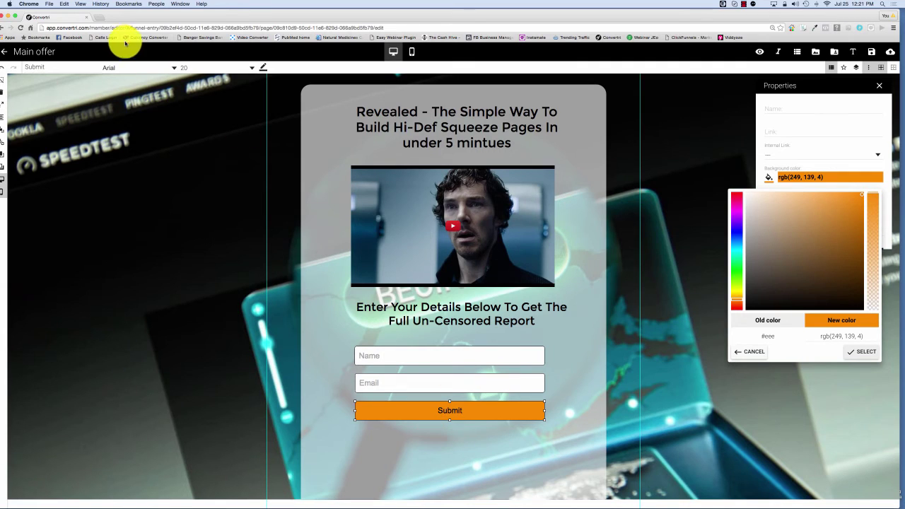
{"action": "left_click", "coordinate": [261, 69]}
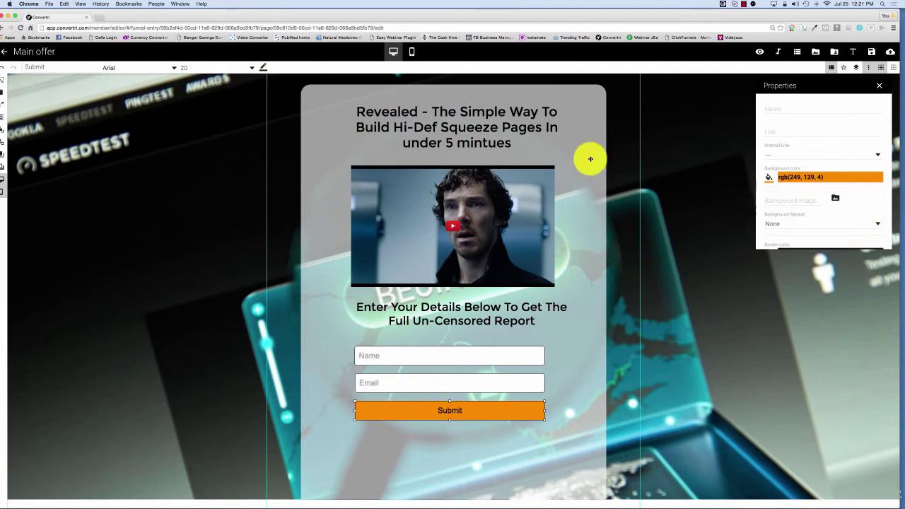
{"action": "left_click", "coordinate": [262, 66]}
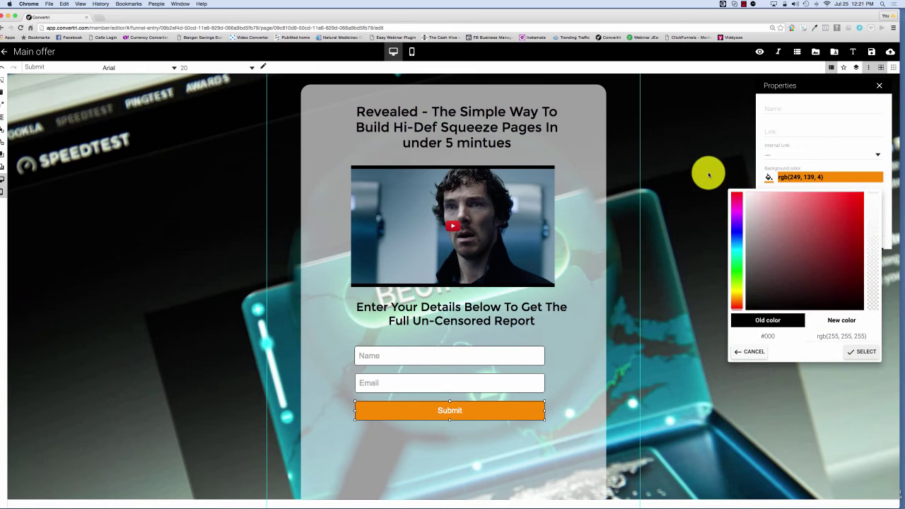
{"action": "left_click", "coordinate": [861, 351]}
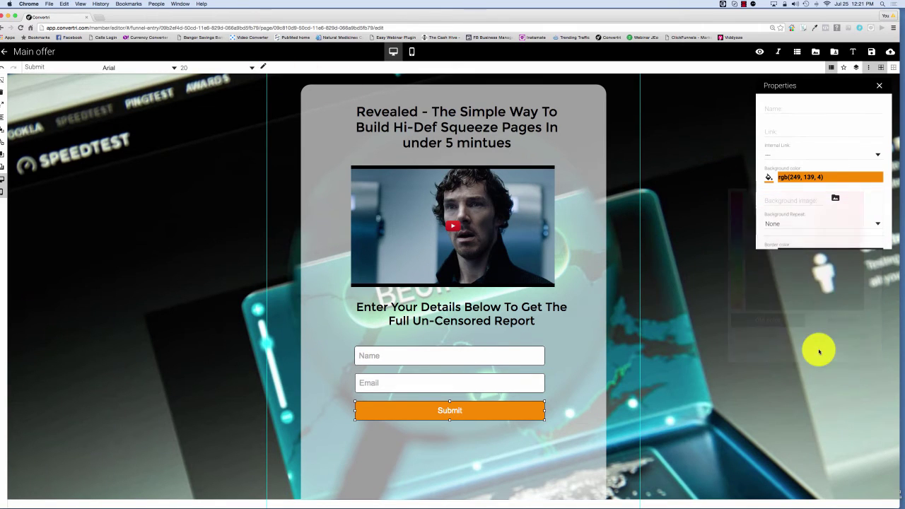
Start and cancel a new form, then apply the saved 'Demio Convertri for Free Sign up Form'.
{"action": "left_click", "coordinate": [797, 53]}
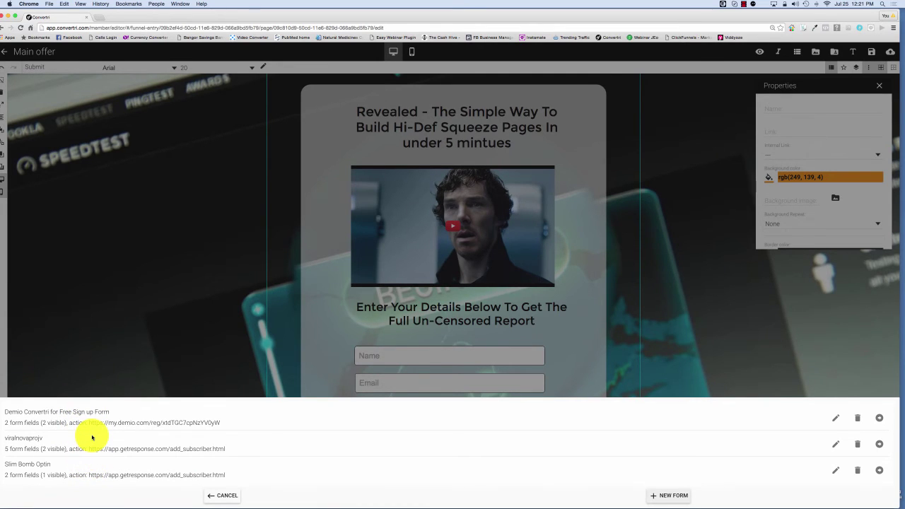
{"action": "left_click", "coordinate": [683, 498]}
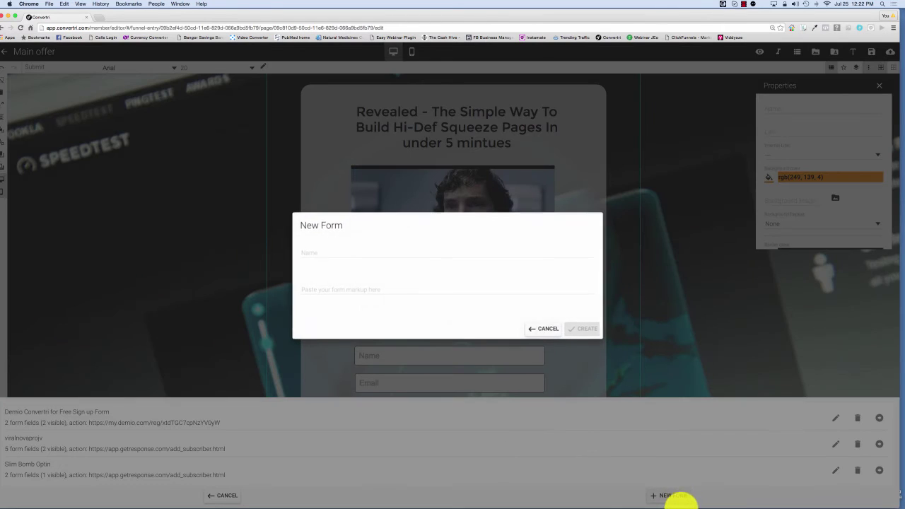
{"action": "left_click", "coordinate": [317, 251]}
{"action": "type", "text": "Test"}
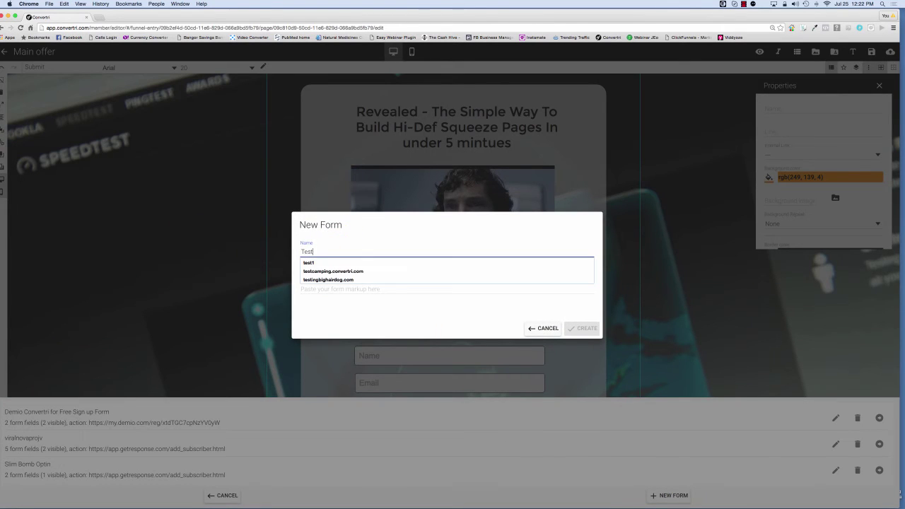
{"action": "left_click", "coordinate": [307, 263]}
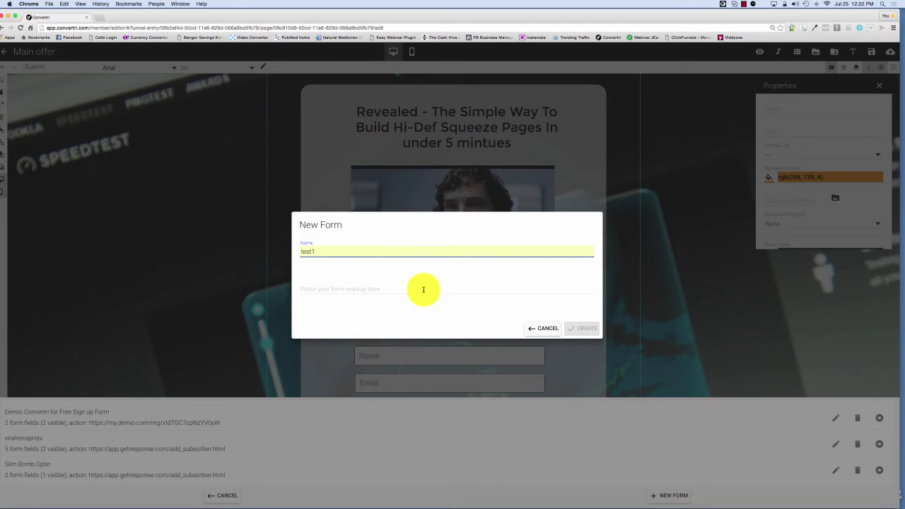
{"action": "left_click", "coordinate": [323, 287]}
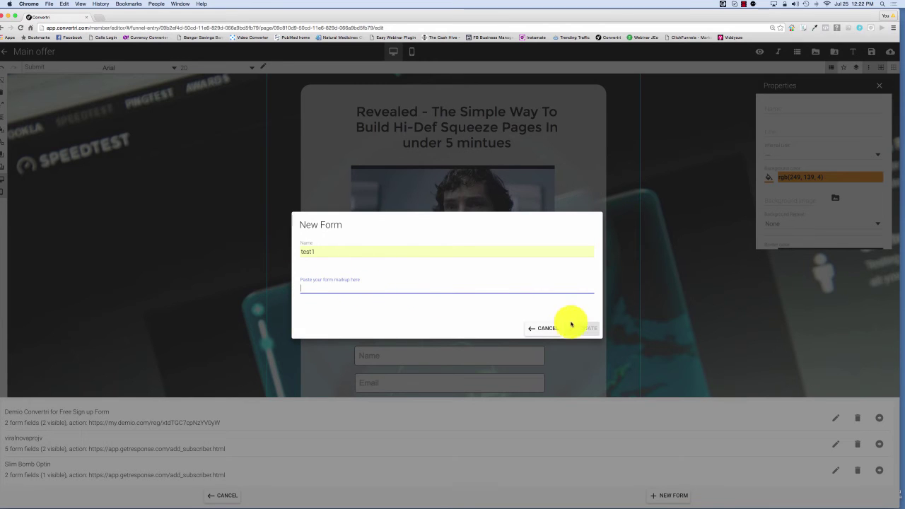
{"action": "left_click", "coordinate": [542, 329]}
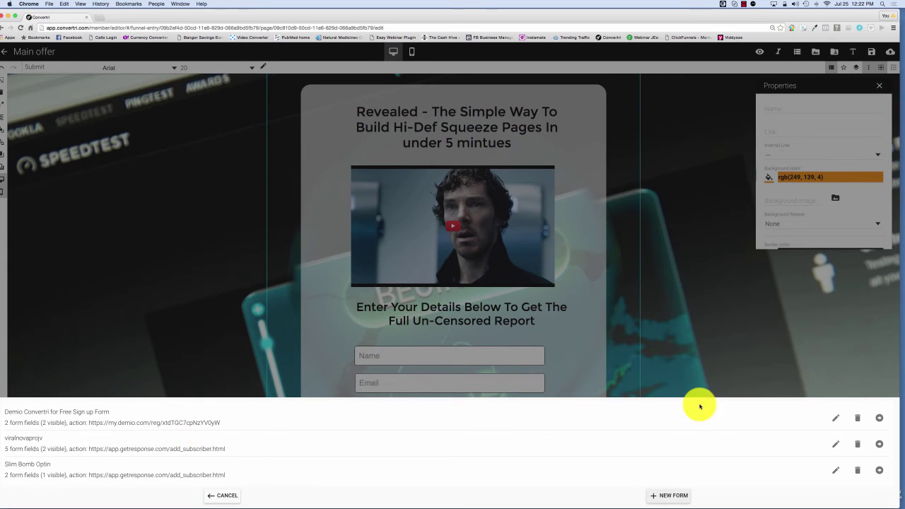
{"action": "left_click", "coordinate": [880, 419]}
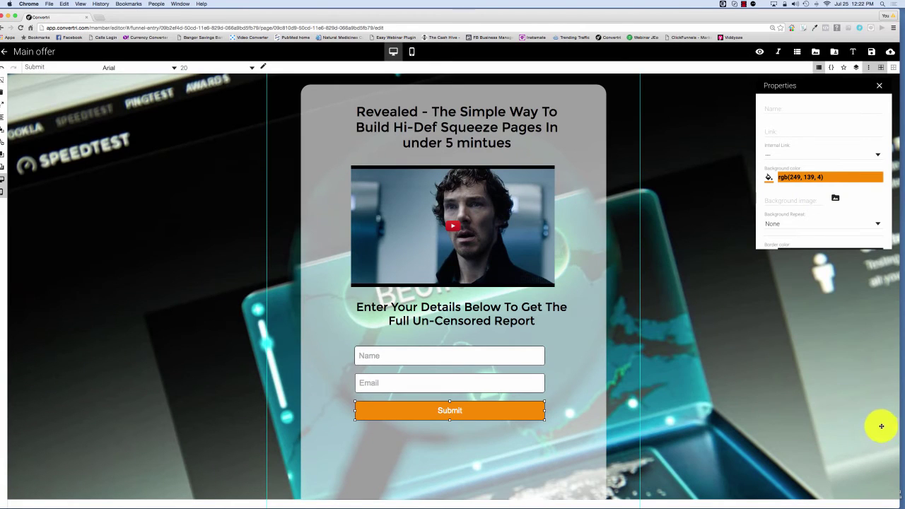
Map the Name field to first_name and the Email field to email.
{"action": "left_click", "coordinate": [481, 356]}
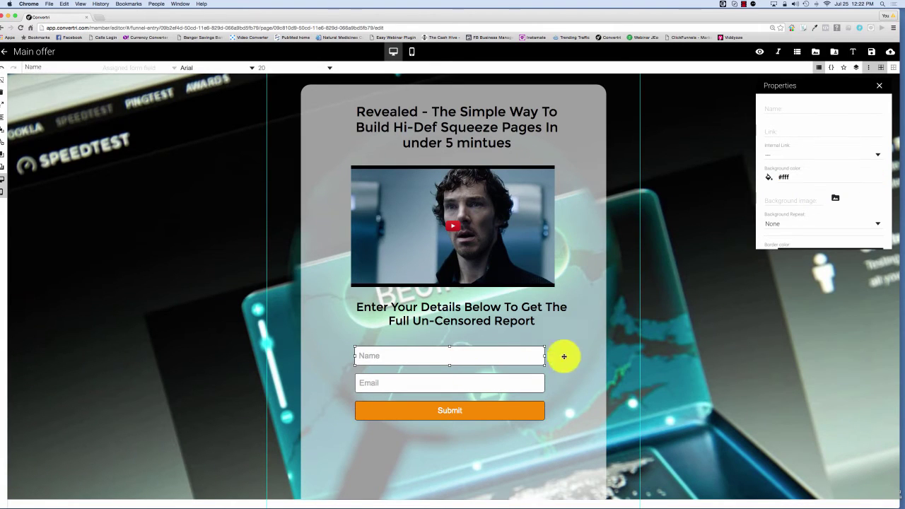
{"action": "left_click", "coordinate": [174, 69]}
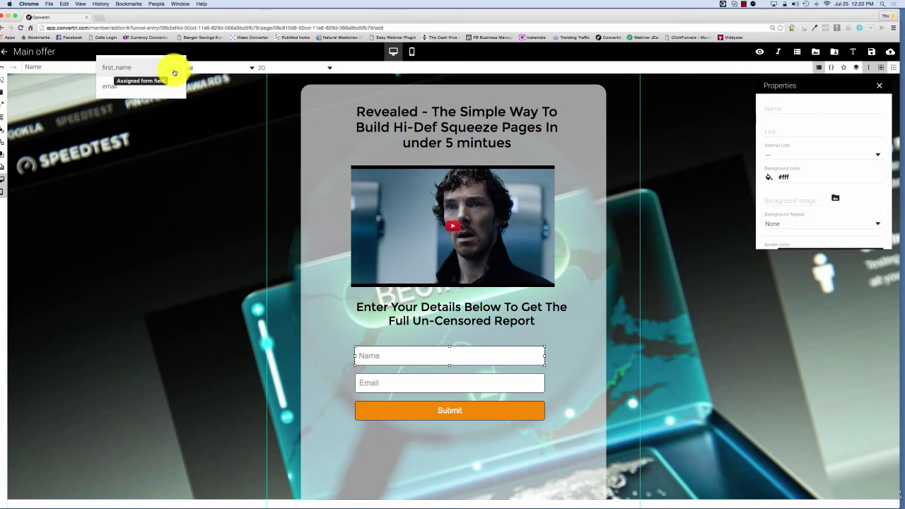
{"action": "left_click", "coordinate": [129, 67]}
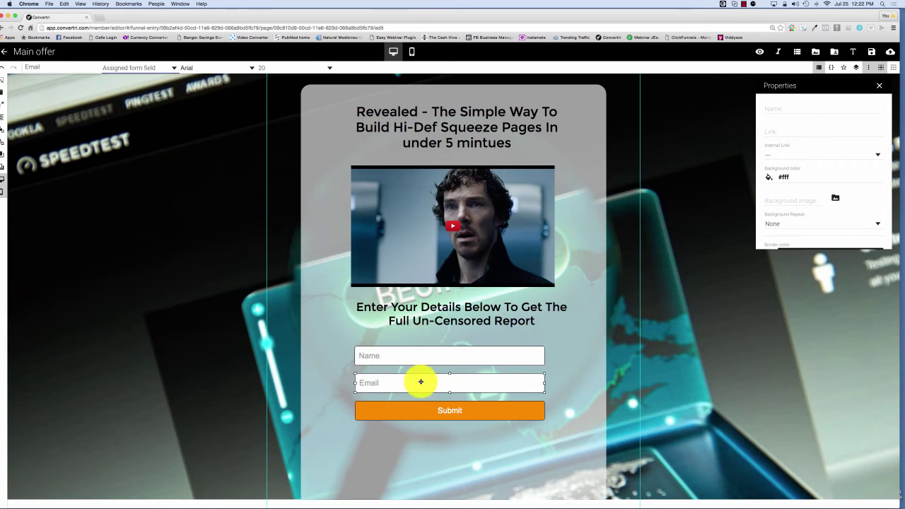
{"action": "left_click", "coordinate": [153, 72]}
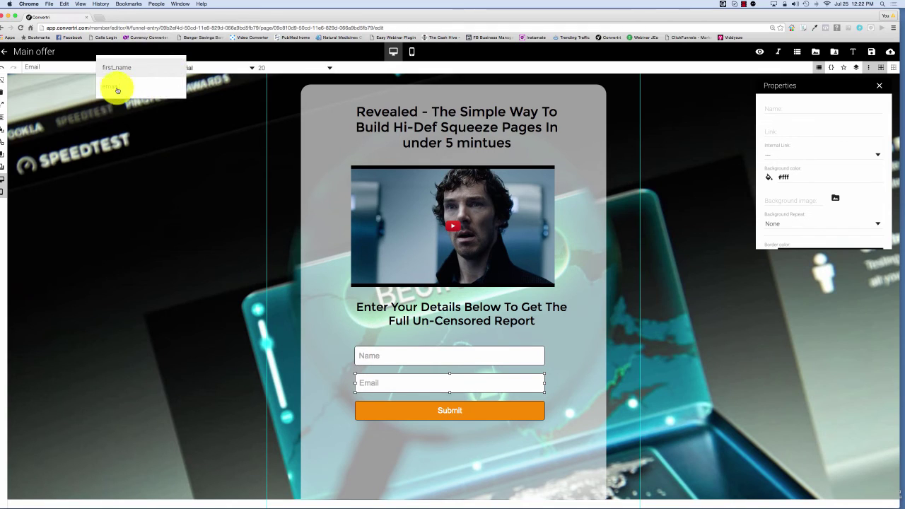
{"action": "left_click", "coordinate": [115, 87]}
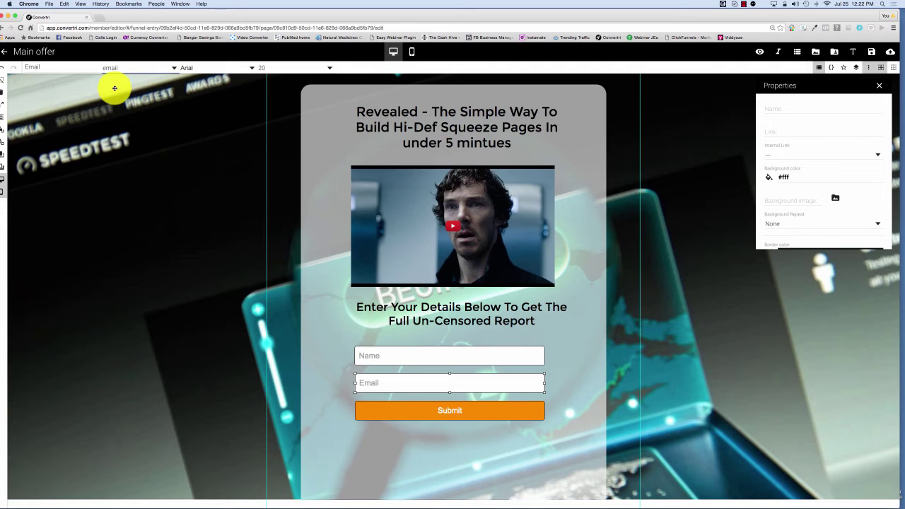
Shorten the grey form box from the bottom and move the Email and Name fields lower inside it.
{"action": "left_click", "coordinate": [480, 458]}
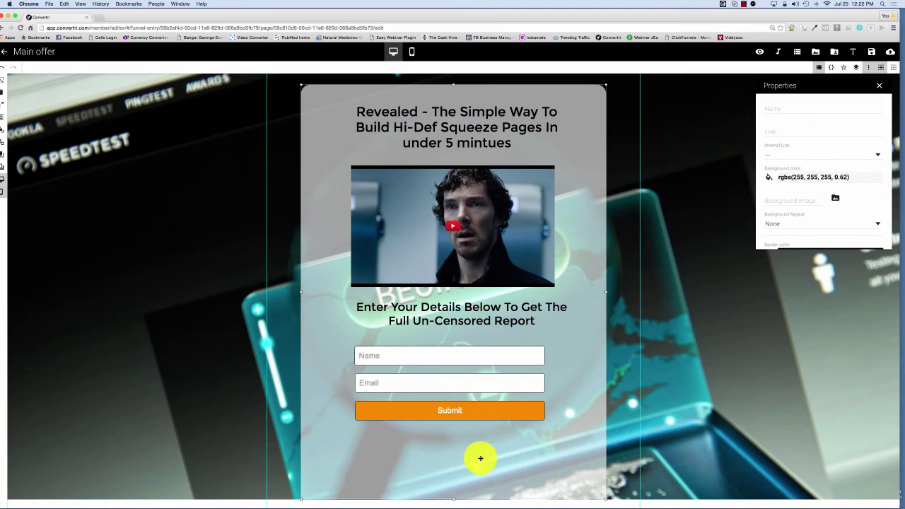
{"action": "left_click_drag", "start_coordinate": [453, 499], "coordinate": [459, 470]}
{"action": "left_click", "coordinate": [458, 495]}
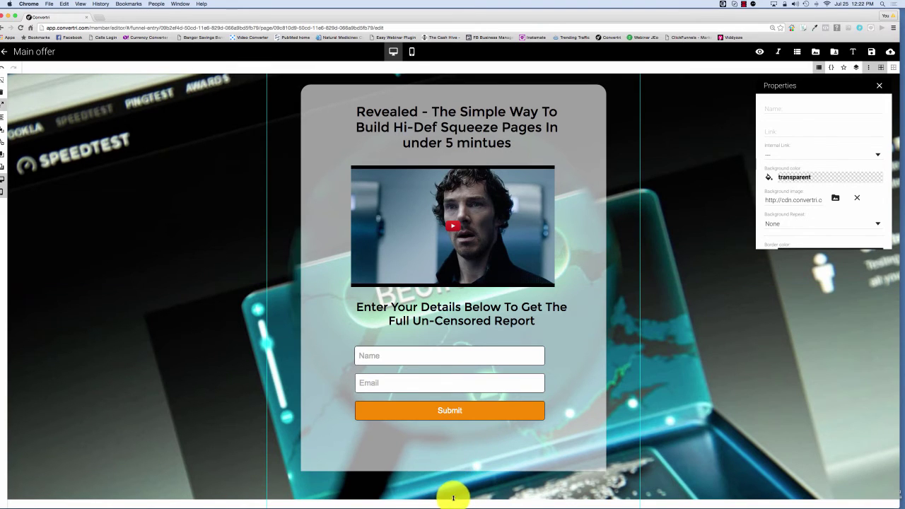
{"action": "left_click_drag", "start_coordinate": [488, 382], "coordinate": [491, 424]}
{"action": "left_click_drag", "start_coordinate": [495, 355], "coordinate": [497, 398]}
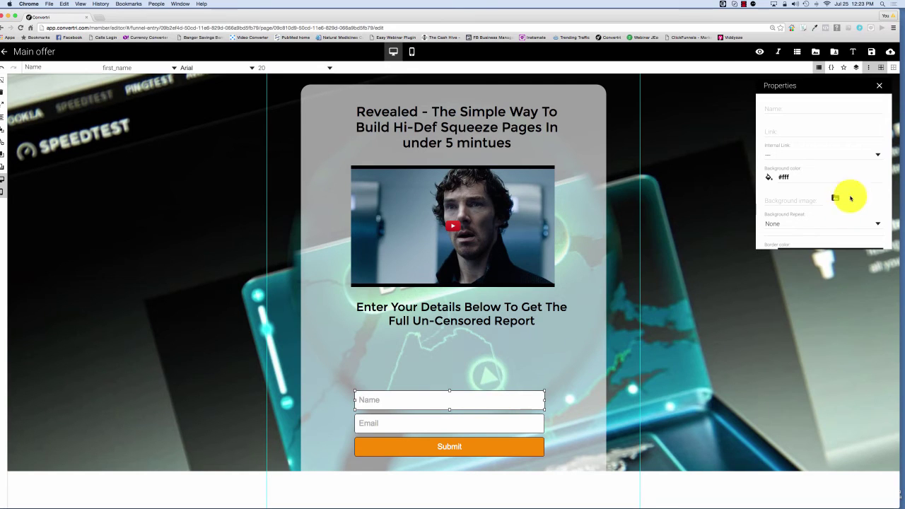
Add a countdown timer just above the form, ending on 7/26/2016.
{"action": "left_click", "coordinate": [880, 67]}
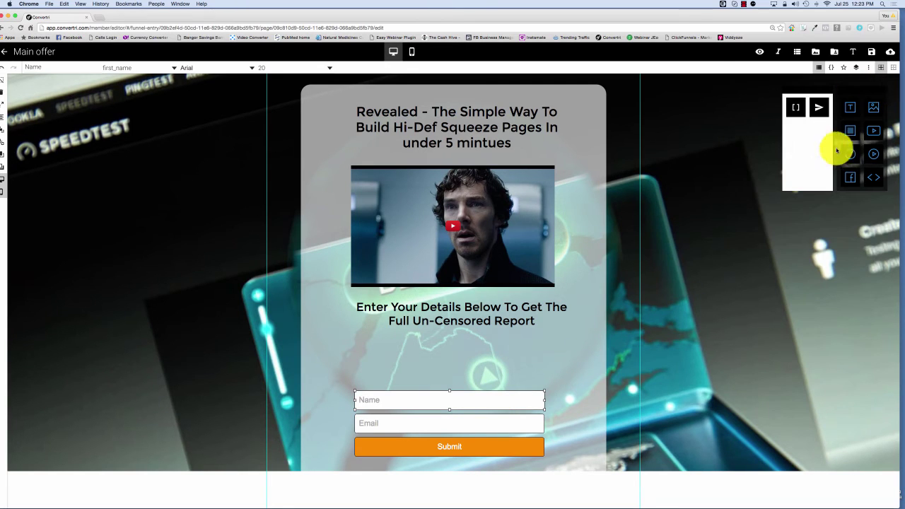
{"action": "left_click_drag", "start_coordinate": [850, 153], "coordinate": [417, 365]}
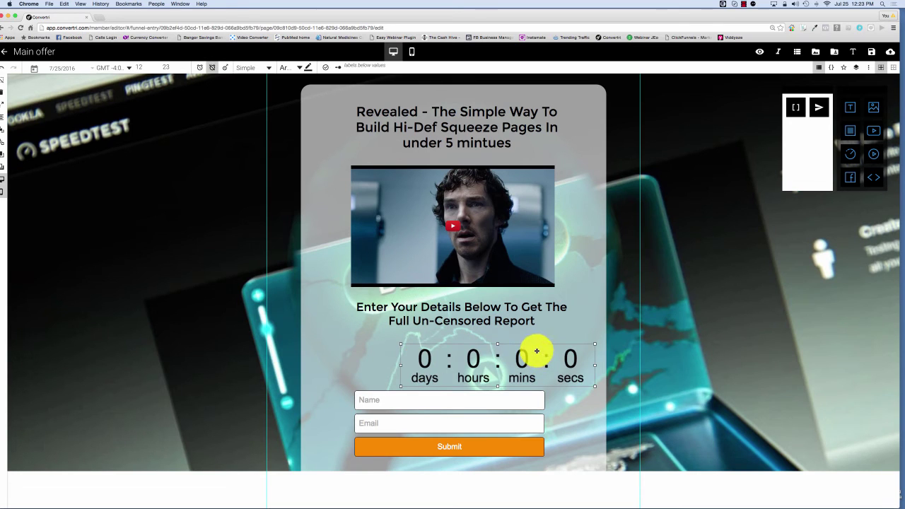
{"action": "left_click_drag", "start_coordinate": [537, 350], "coordinate": [490, 347]}
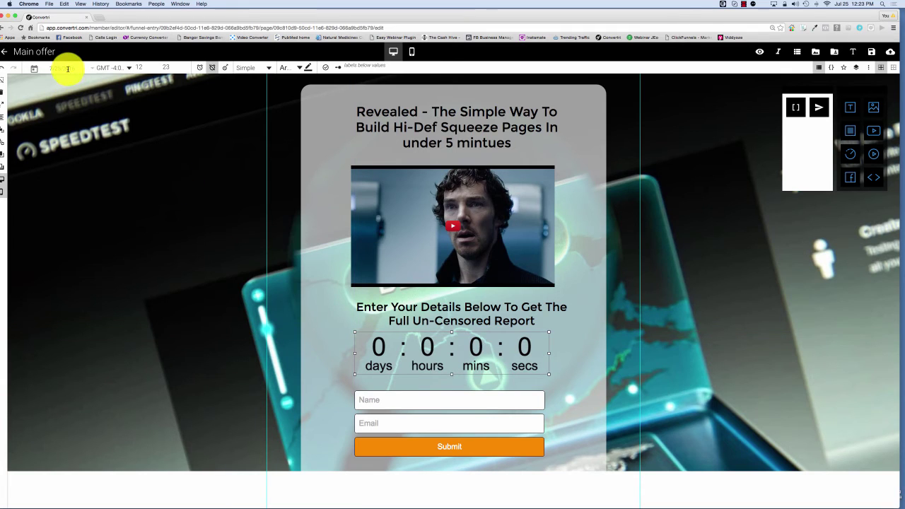
{"action": "left_click", "coordinate": [89, 69]}
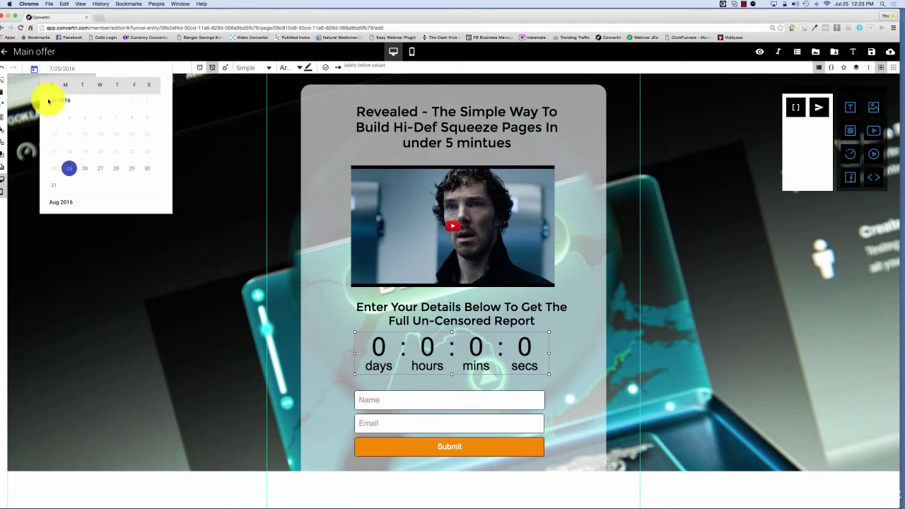
{"action": "left_click", "coordinate": [84, 170]}
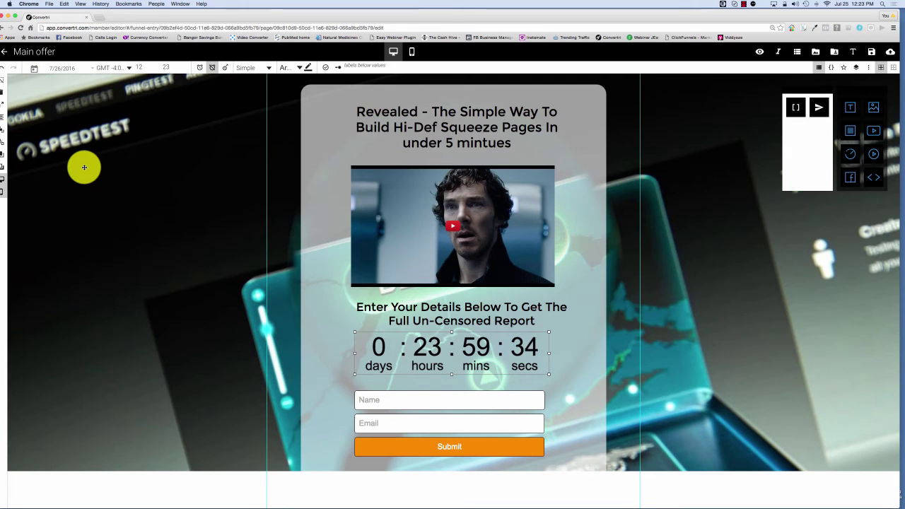
Set the countdown time zone to GMT -5:00 and its end time to 11:00.
{"action": "left_click", "coordinate": [128, 68]}
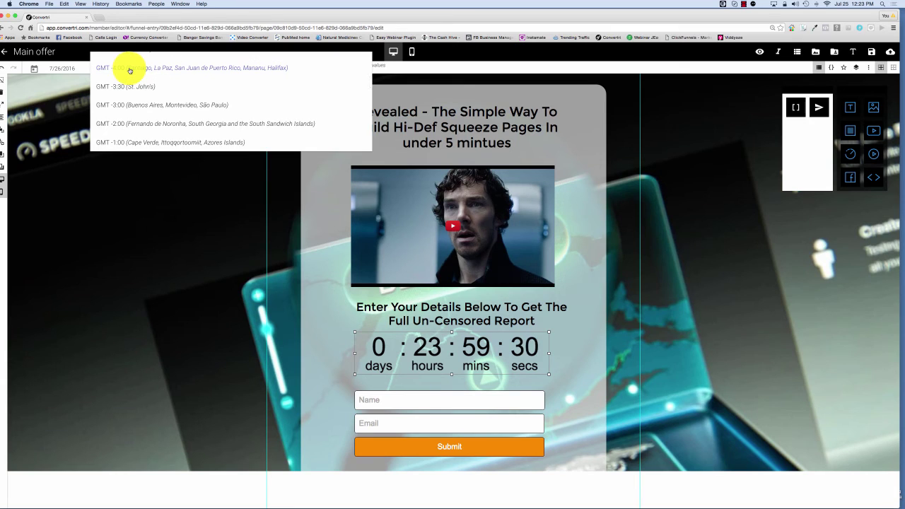
{"action": "scroll", "coordinate": [126, 82], "scroll_direction": "up", "scroll_amount": 2}
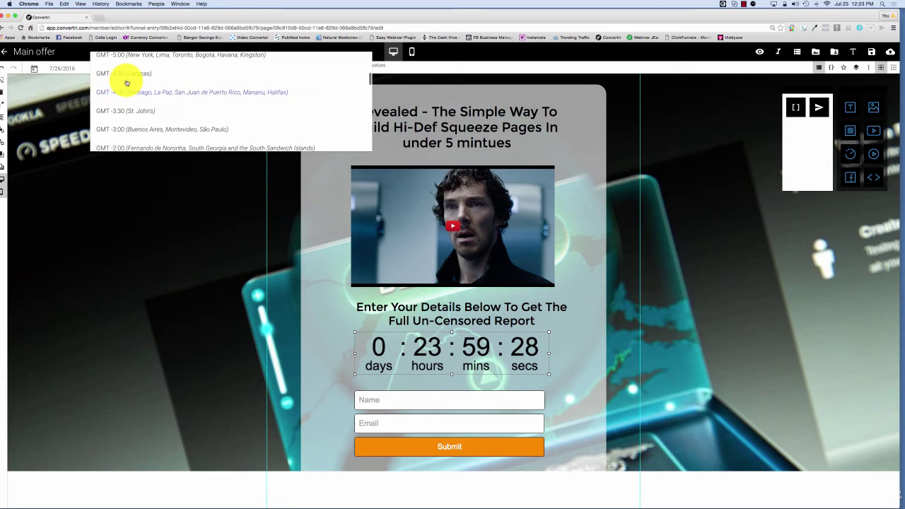
{"action": "scroll", "coordinate": [126, 83], "scroll_direction": "down", "scroll_amount": 1}
{"action": "scroll", "coordinate": [127, 83], "scroll_direction": "up", "scroll_amount": 3}
{"action": "left_click", "coordinate": [126, 82]}
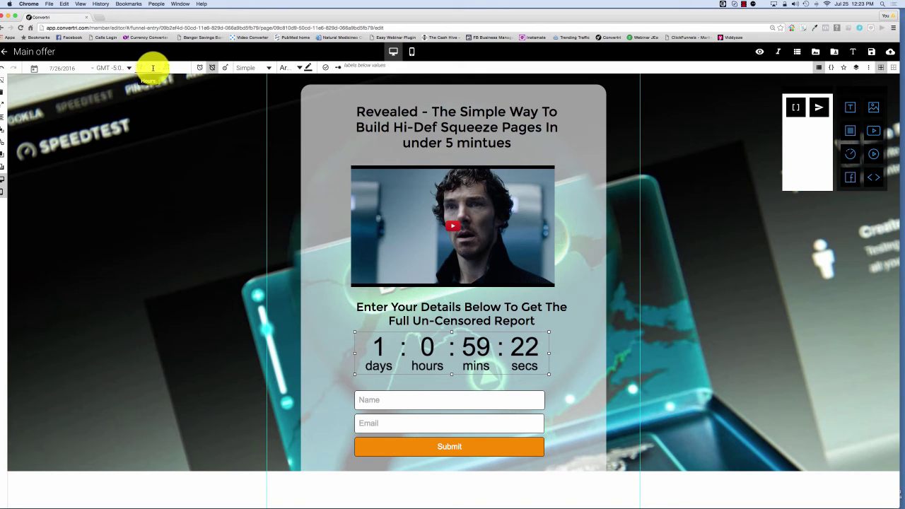
{"action": "double_click", "coordinate": [139, 67]}
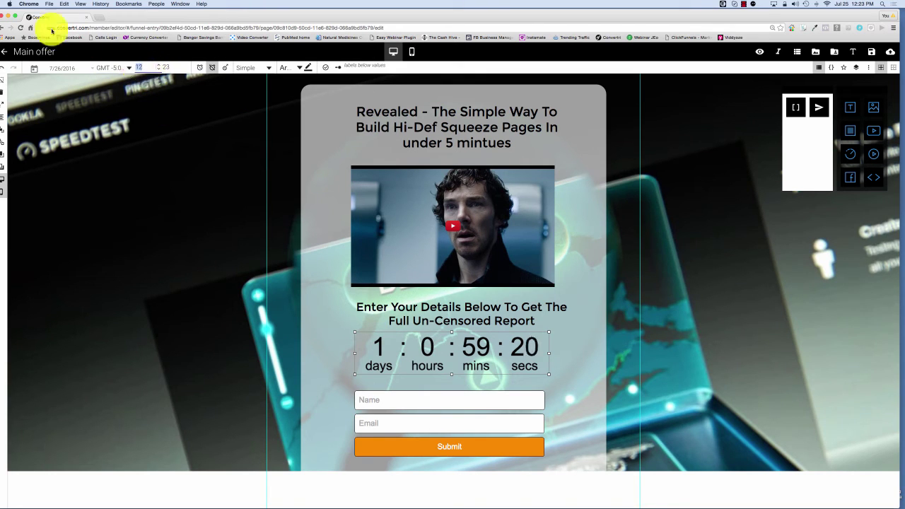
{"action": "type", "text": "11"}
{"action": "key", "text": "Tab"}
{"action": "type", "text": "00"}
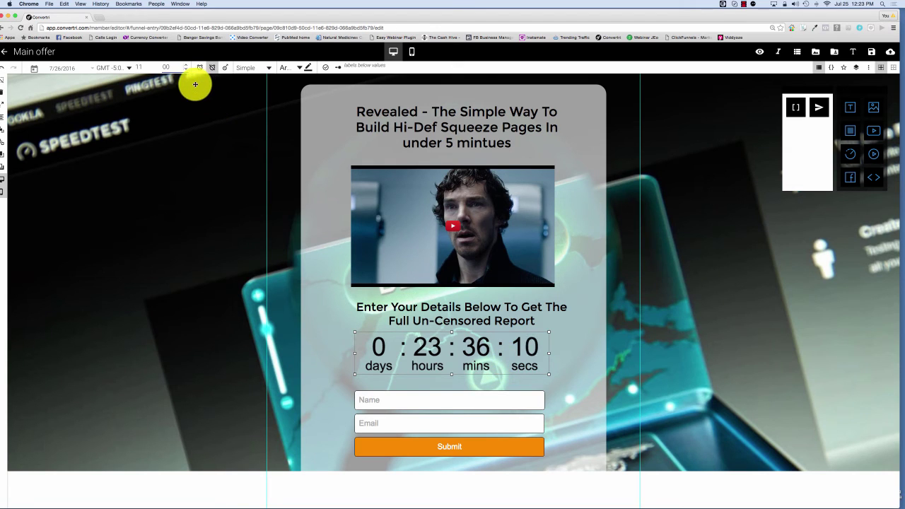
{"action": "left_click", "coordinate": [271, 72]}
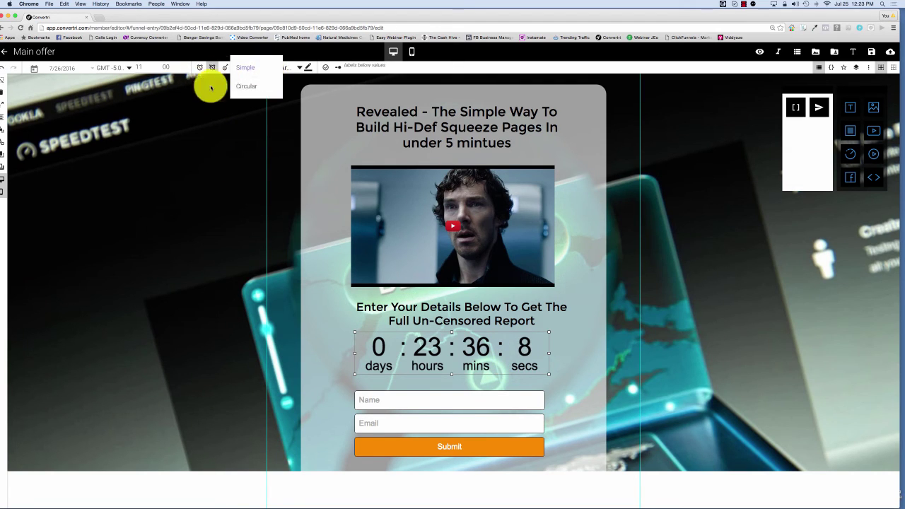
{"action": "left_click", "coordinate": [249, 88]}
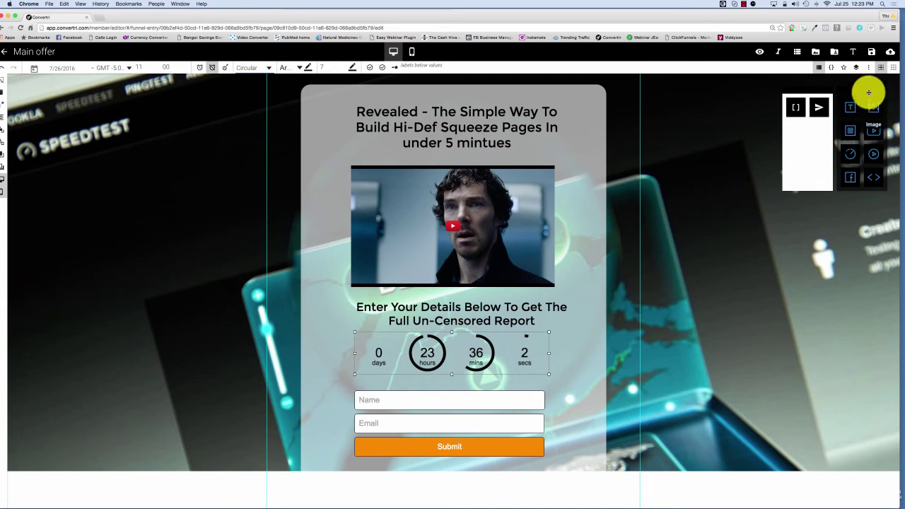
{"action": "left_click", "coordinate": [868, 68]}
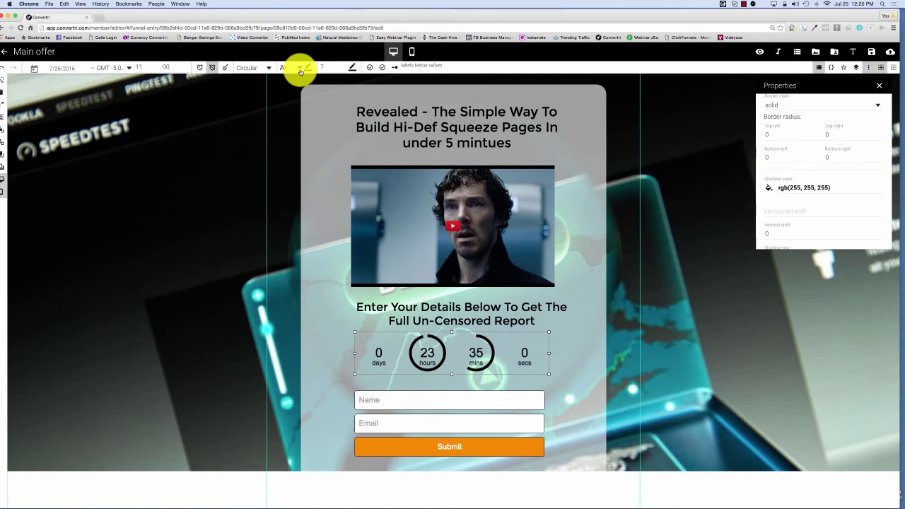
{"action": "left_click", "coordinate": [268, 69]}
{"action": "left_click", "coordinate": [256, 56]}
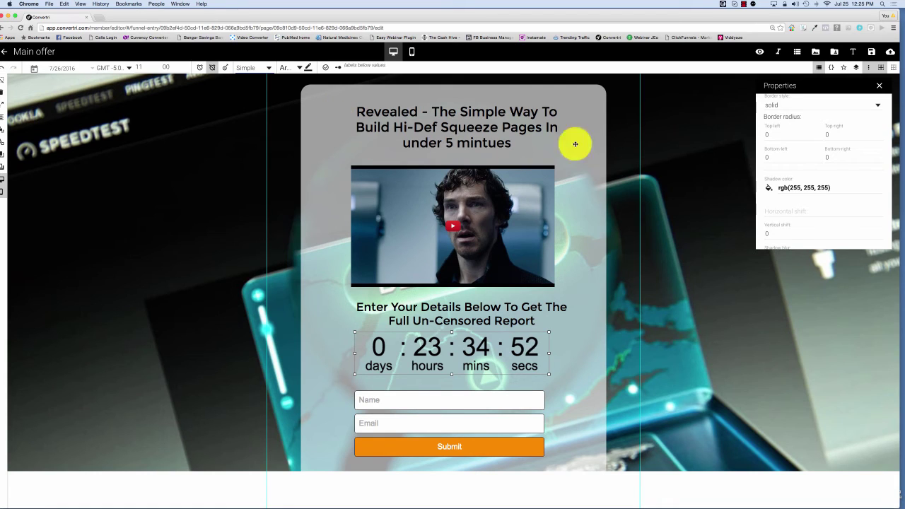
{"action": "left_click", "coordinate": [879, 85]}
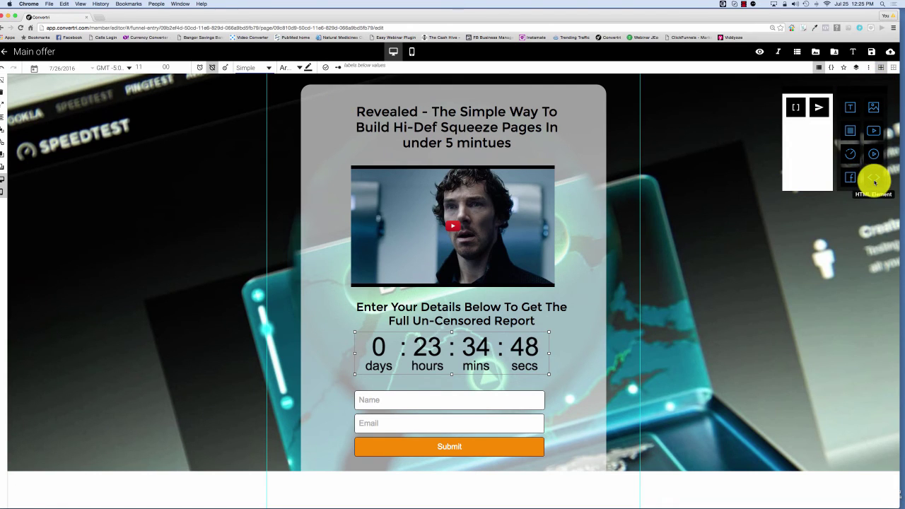
Undo an added HTML element, then nudge the countdown down and make it slightly narrower.
{"action": "left_click_drag", "start_coordinate": [873, 178], "coordinate": [506, 355]}
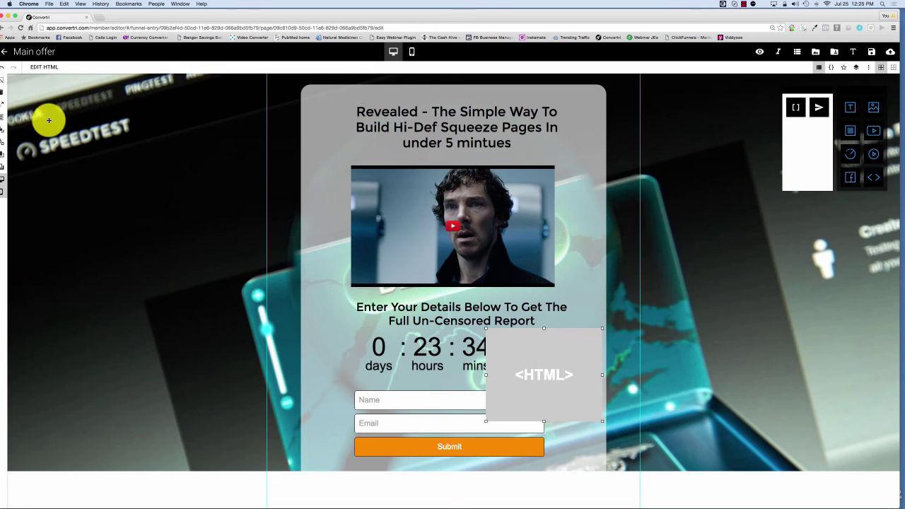
{"action": "left_click", "coordinate": [2, 68]}
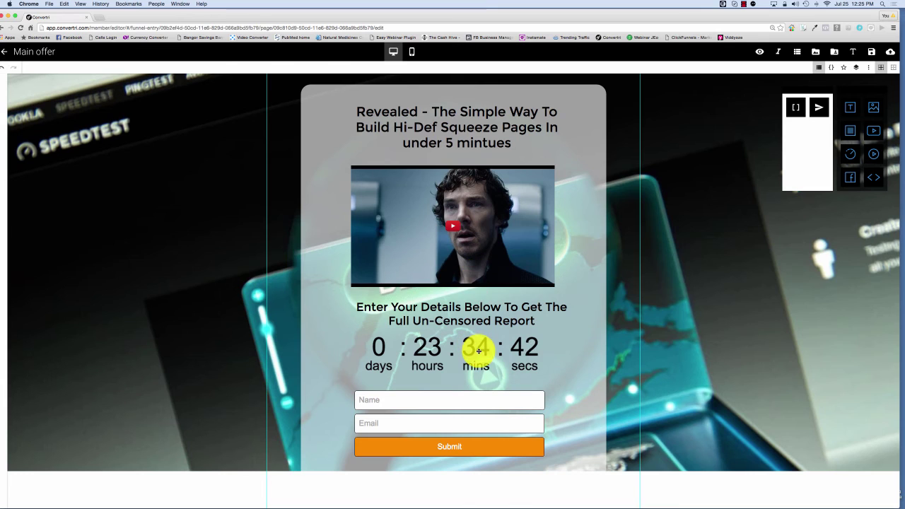
{"action": "left_click_drag", "start_coordinate": [453, 357], "coordinate": [452, 375]}
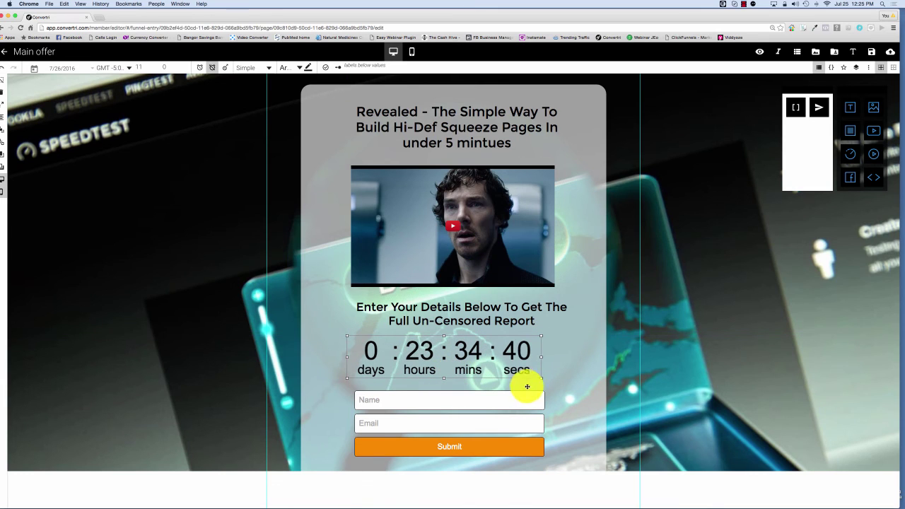
{"action": "left_click_drag", "start_coordinate": [542, 377], "coordinate": [503, 365]}
Save the page and publish it under the path speedtest.
{"action": "left_click", "coordinate": [869, 55]}
{"action": "left_click", "coordinate": [891, 53]}
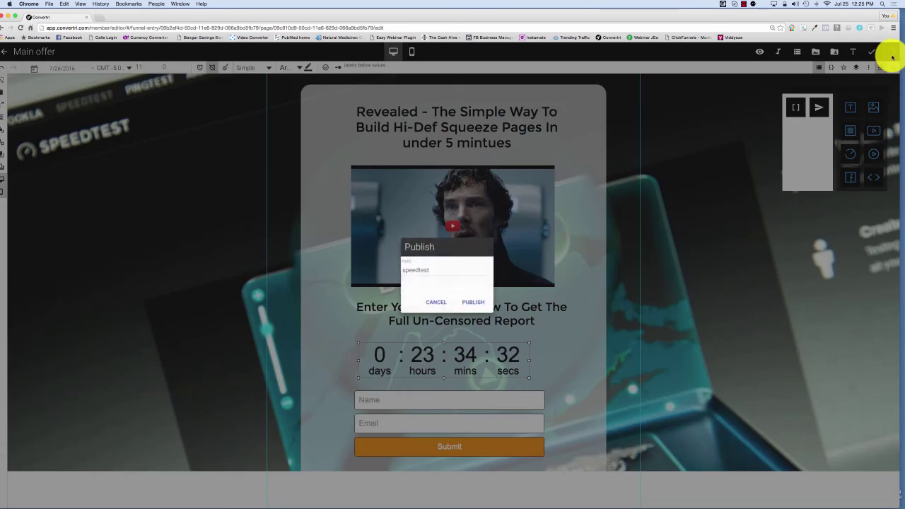
{"action": "left_click", "coordinate": [479, 302]}
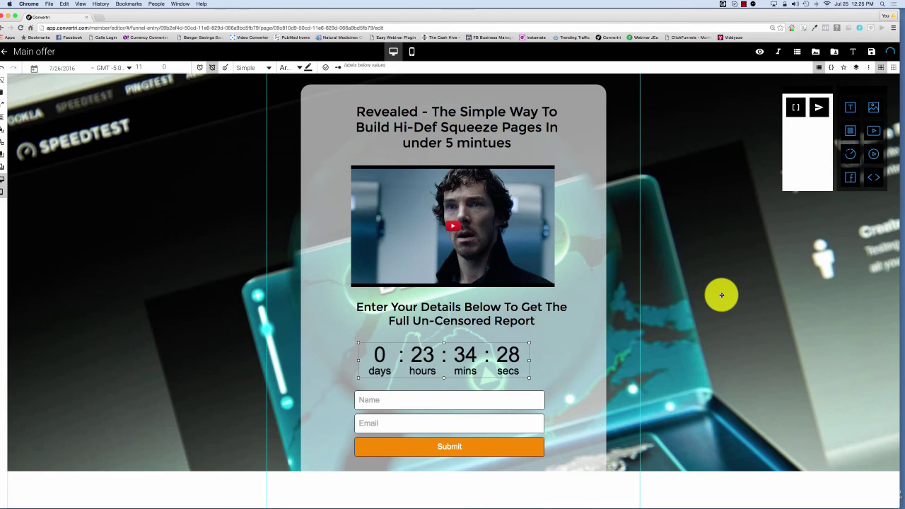
In the mobile layout, move the countdown, Name and Email fields up into a tighter stack.
{"action": "left_click", "coordinate": [411, 51]}
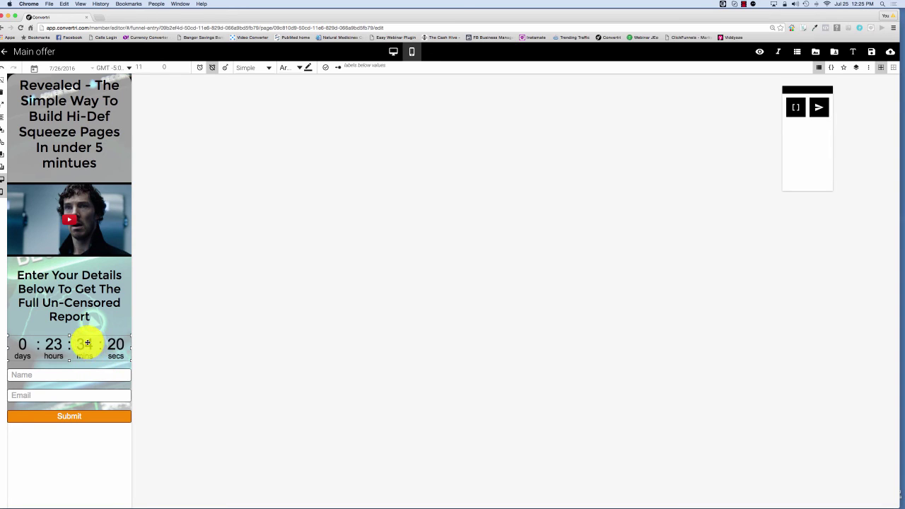
{"action": "left_click_drag", "start_coordinate": [85, 343], "coordinate": [87, 335]}
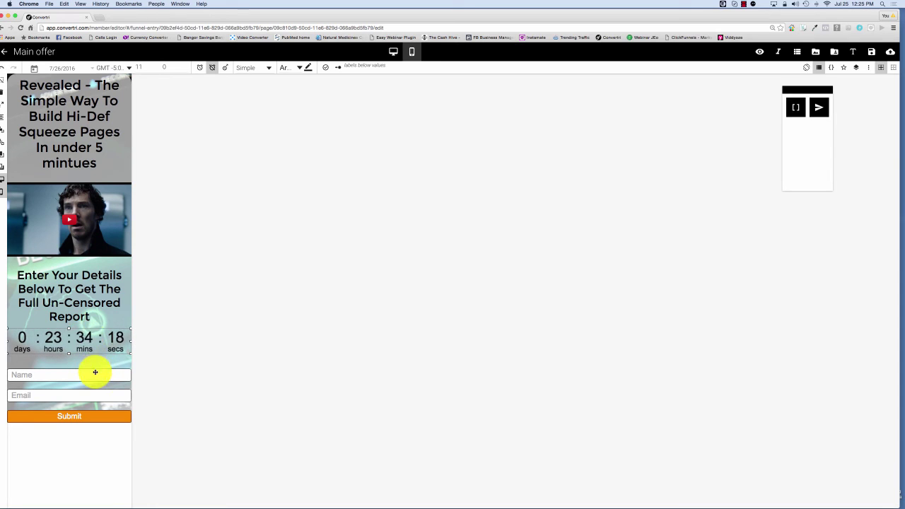
{"action": "left_click", "coordinate": [121, 374]}
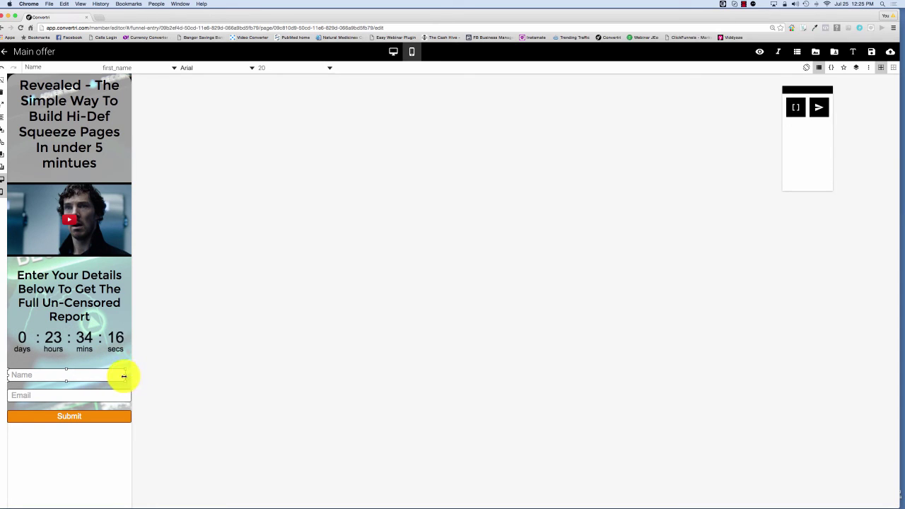
{"action": "left_click_drag", "start_coordinate": [123, 375], "coordinate": [70, 373]}
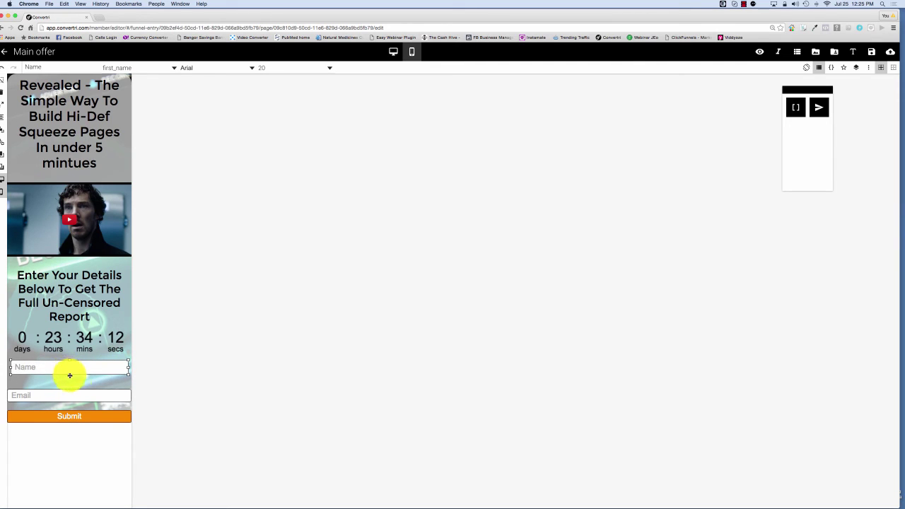
{"action": "left_click", "coordinate": [94, 398]}
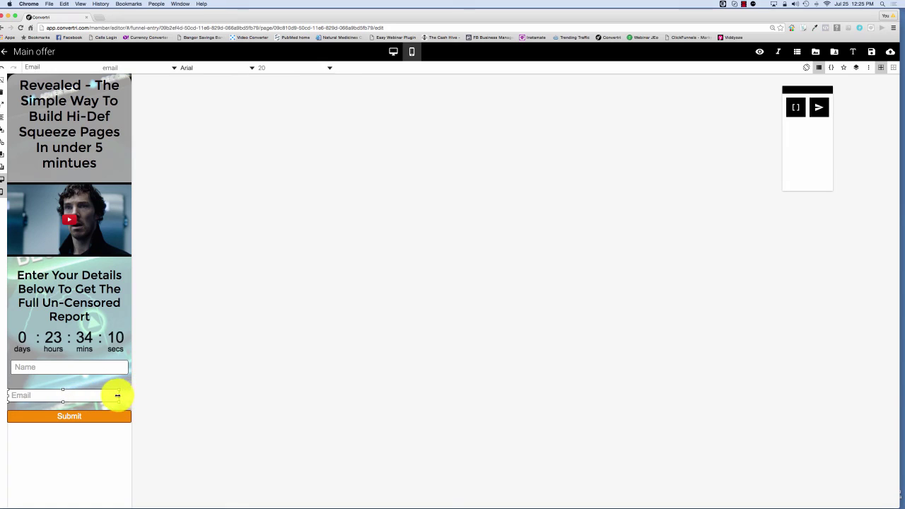
{"action": "left_click_drag", "start_coordinate": [94, 396], "coordinate": [121, 386]}
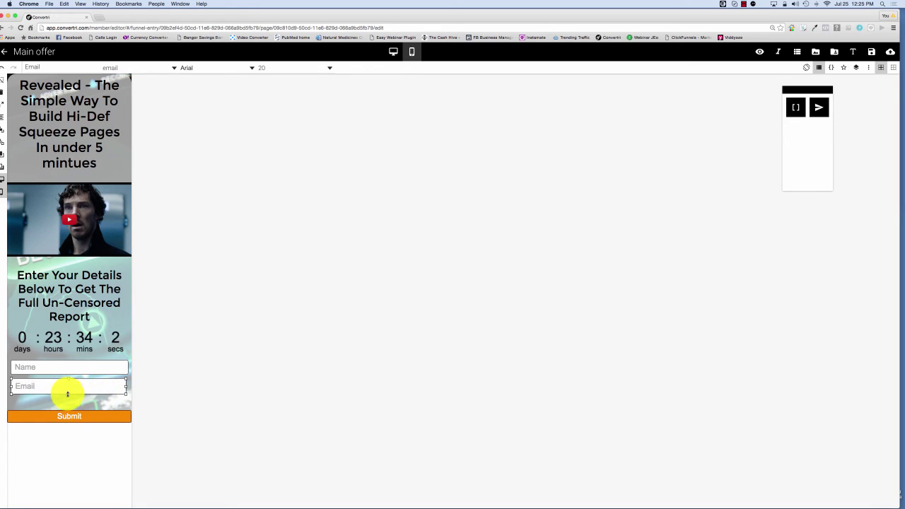
Move the Submit button up slightly and widen it.
{"action": "mouse_move", "coordinate": [73, 418]}
{"action": "left_mouse_down"}
{"action": "mouse_move", "coordinate": [115, 408]}
{"action": "mouse_move", "coordinate": [65, 415]}
{"action": "left_mouse_up"}
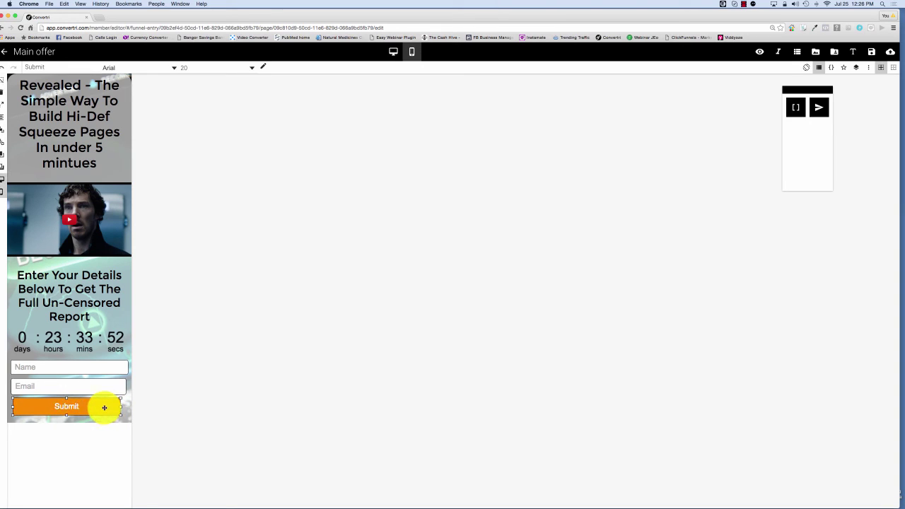
{"action": "left_click_drag", "start_coordinate": [120, 405], "coordinate": [126, 406]}
{"action": "left_click", "coordinate": [95, 450]}
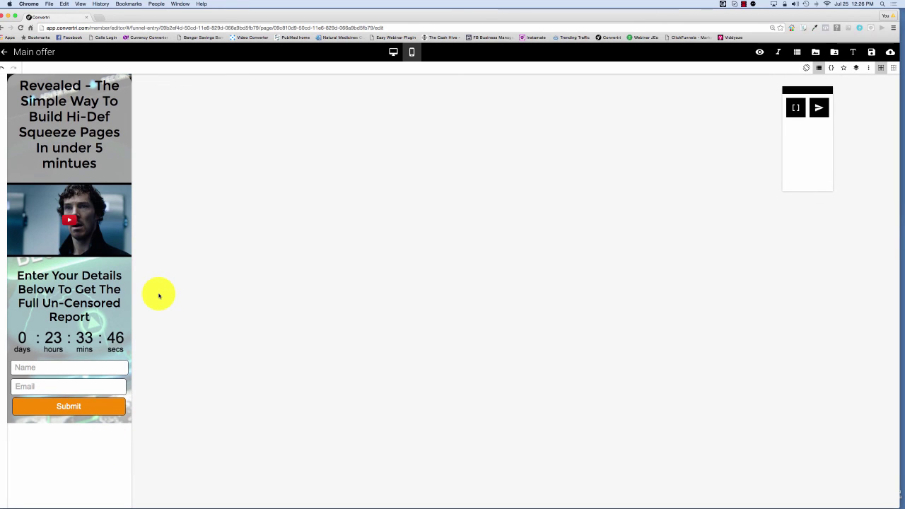
Switch the editor back to the Main offer page's desktop layout.
{"action": "left_click", "coordinate": [393, 52]}
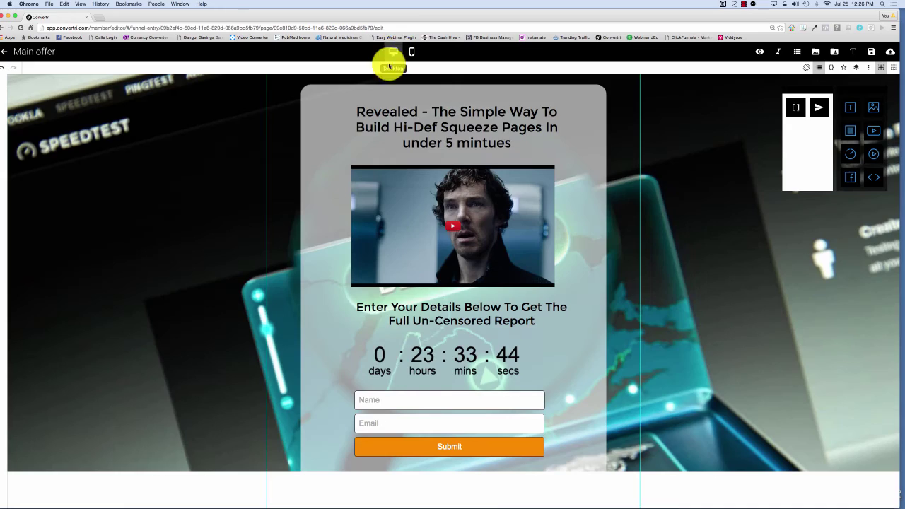